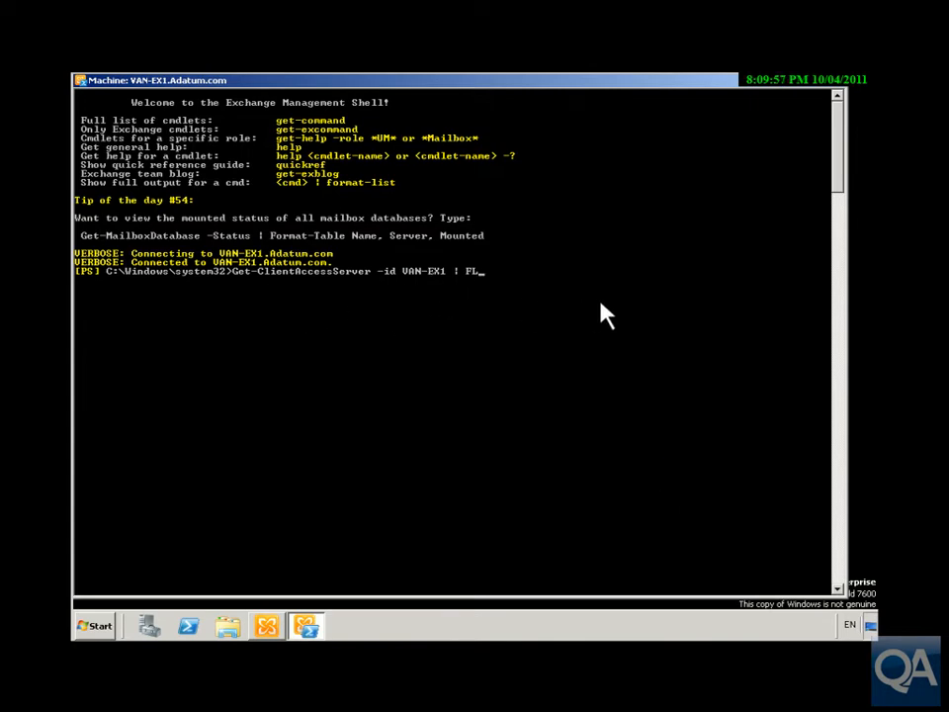
Run Get-ClientAccessServer -id VAN-EX1 | FL to list the Client Access server's full properties
key("Return")
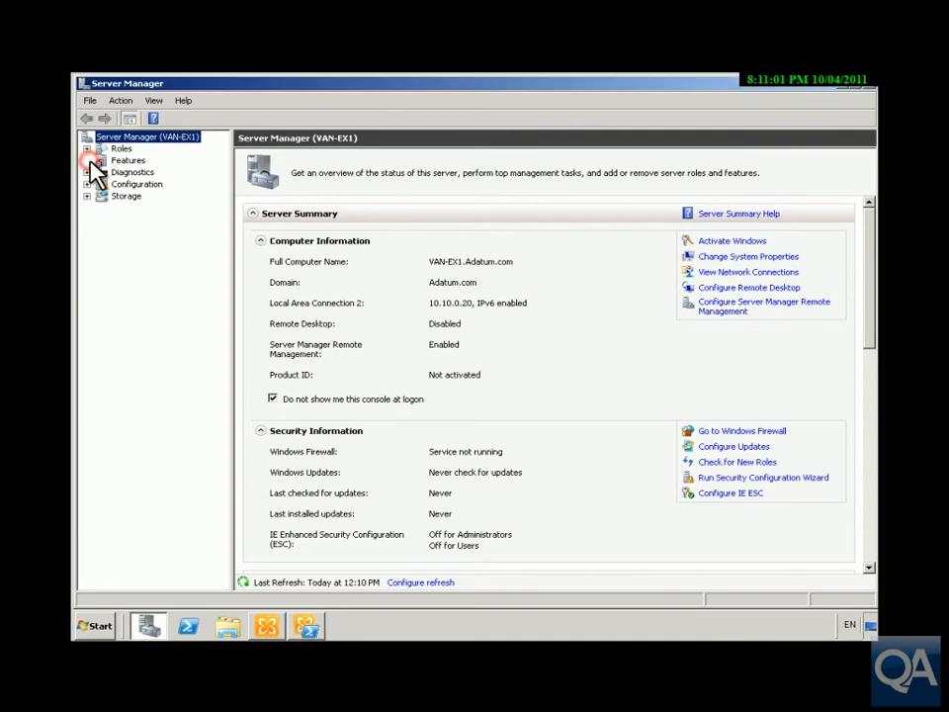
Check the RPC over HTTP Proxy entry among the installable features in Server Manager, then cancel the Add Features Wizard and close Server Manager
left_click(125, 160)
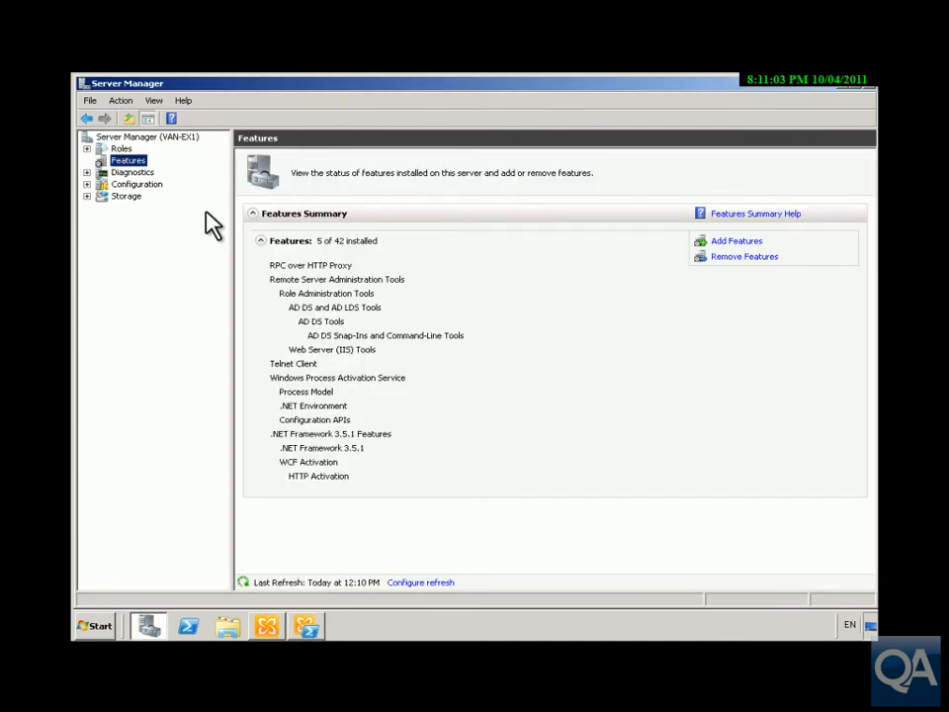
left_click(721, 242)
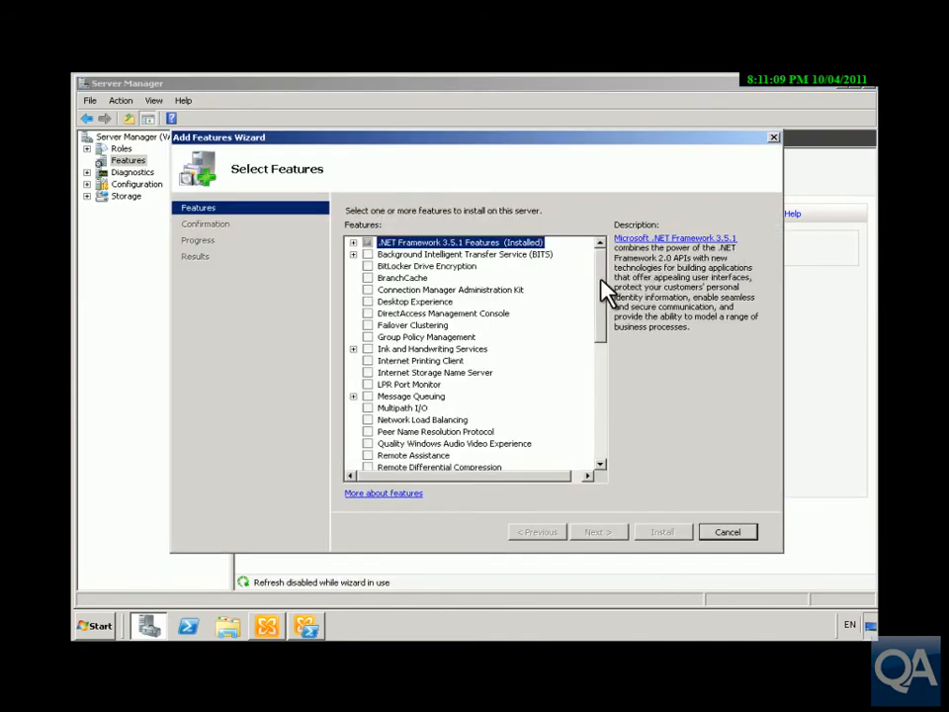
left_click_drag(597, 293, 610, 328)
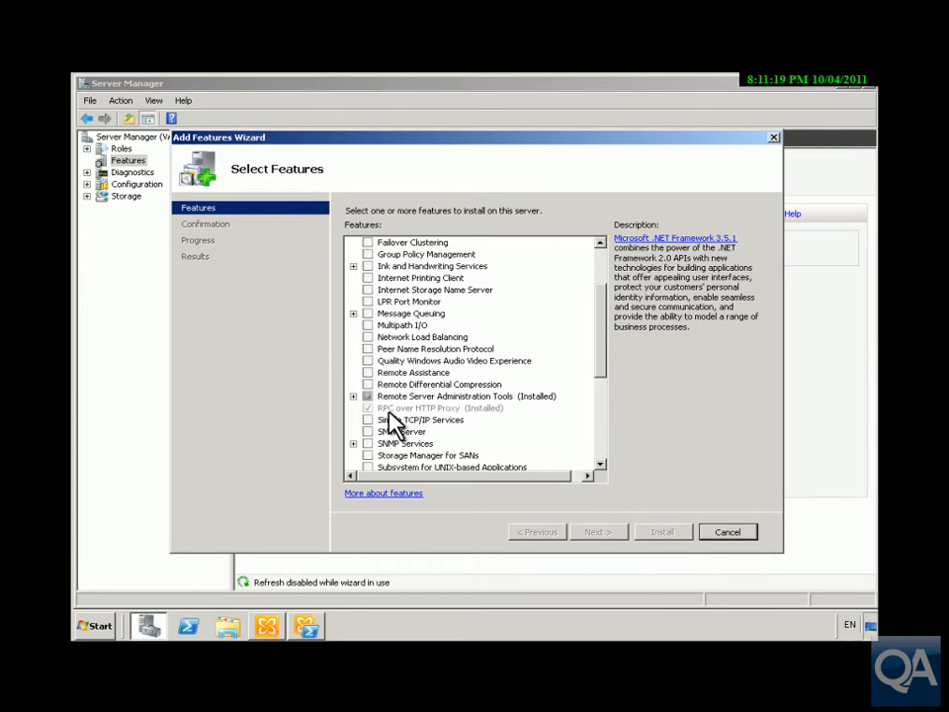
left_click(731, 534)
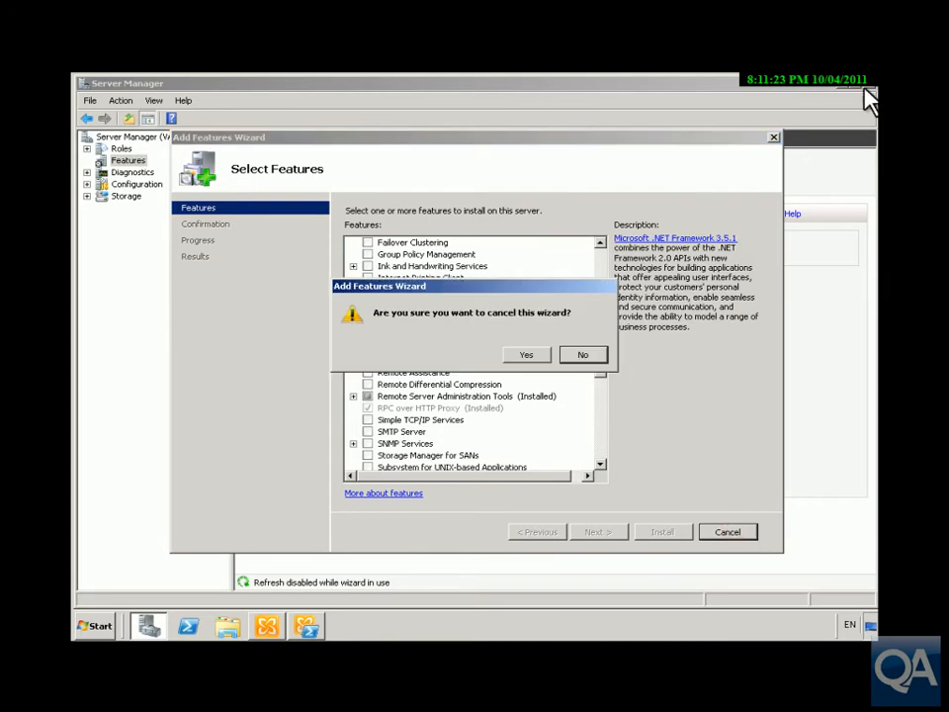
left_click(526, 354)
left_click(871, 87)
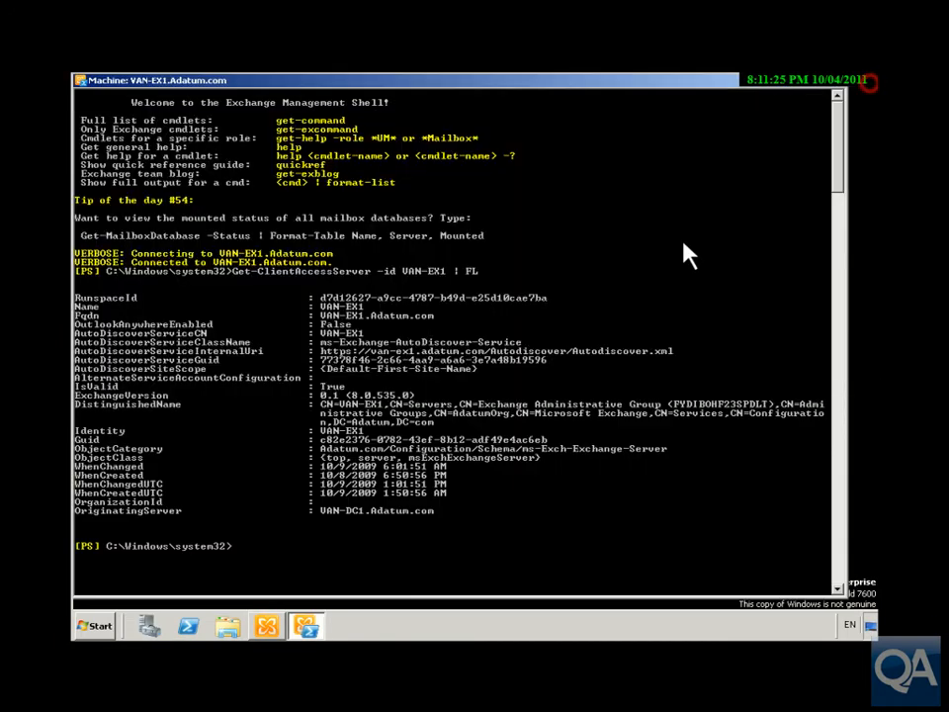
In the Exchange Management Console, enable Outlook Anywhere on Client Access server VAN-EX1 with external host name mail.adatum.com and NTLM authentication
left_click(278, 624)
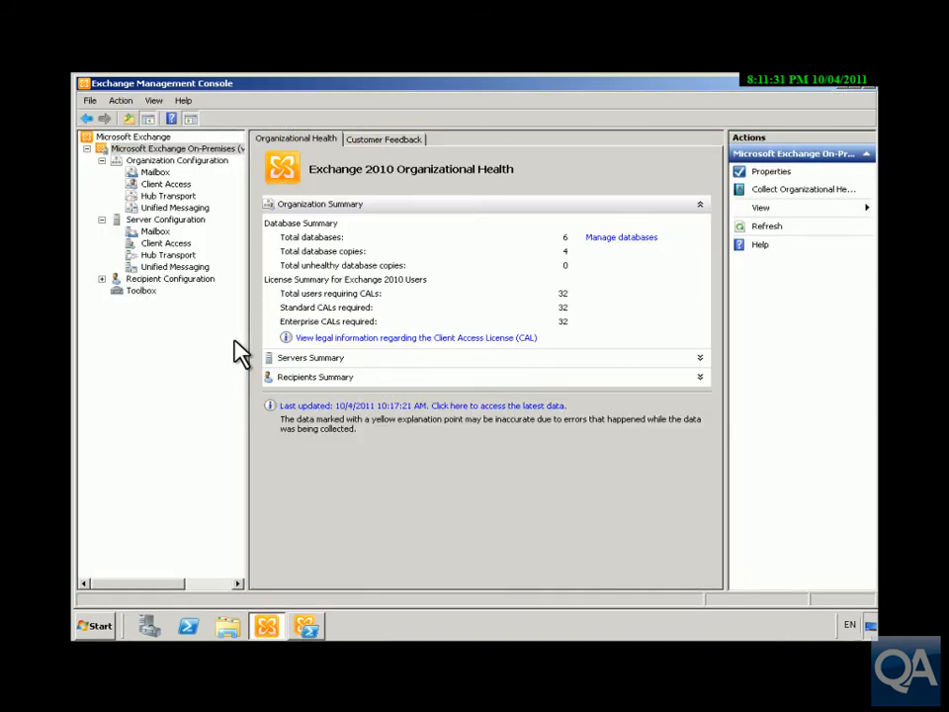
left_click(174, 243)
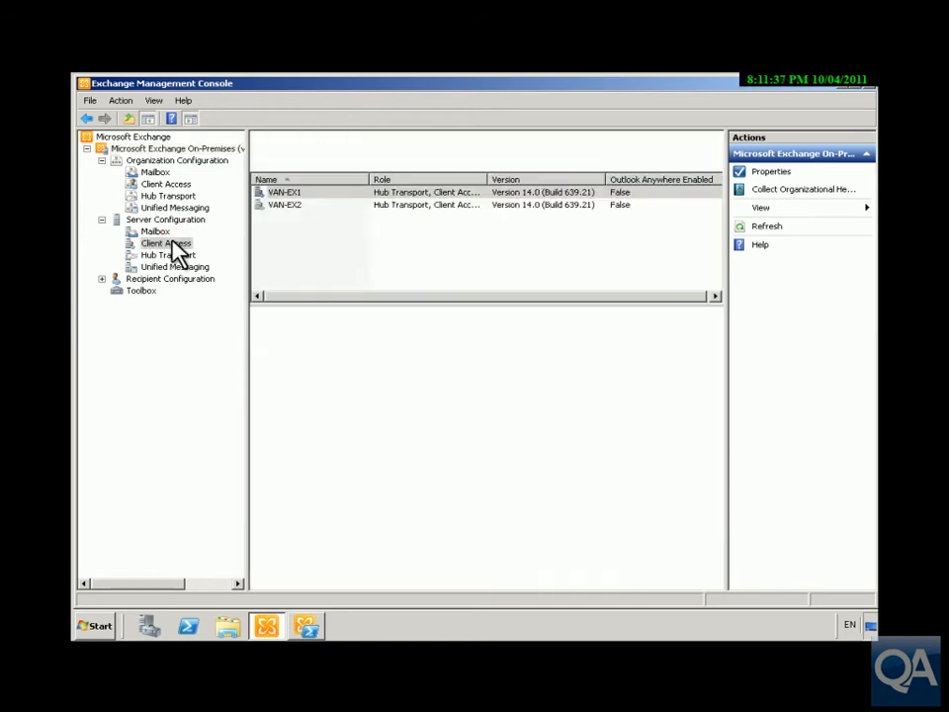
left_click(280, 194)
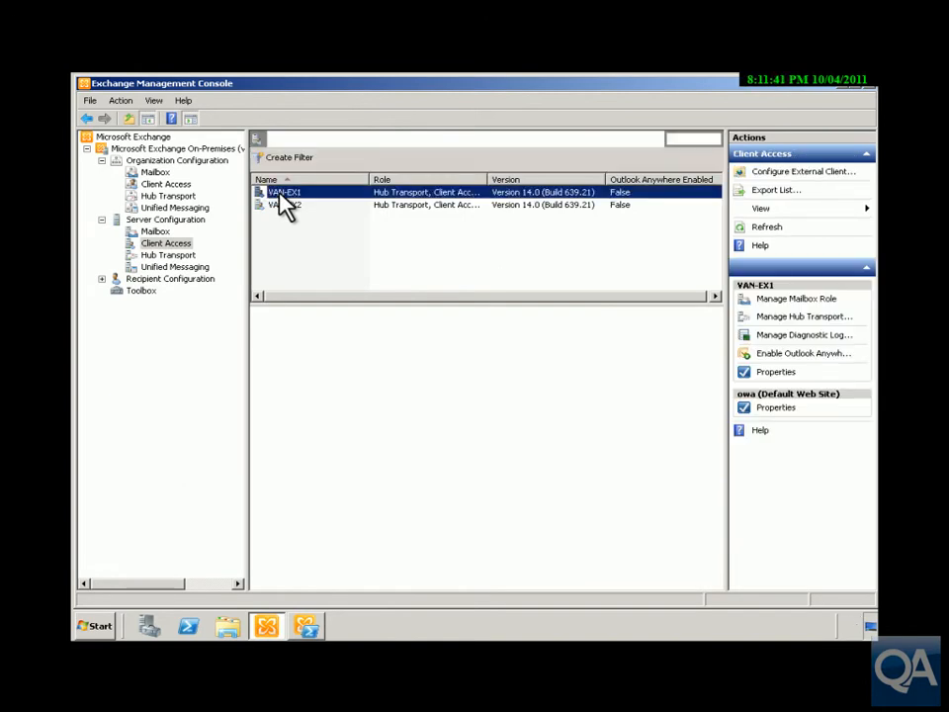
left_click(789, 361)
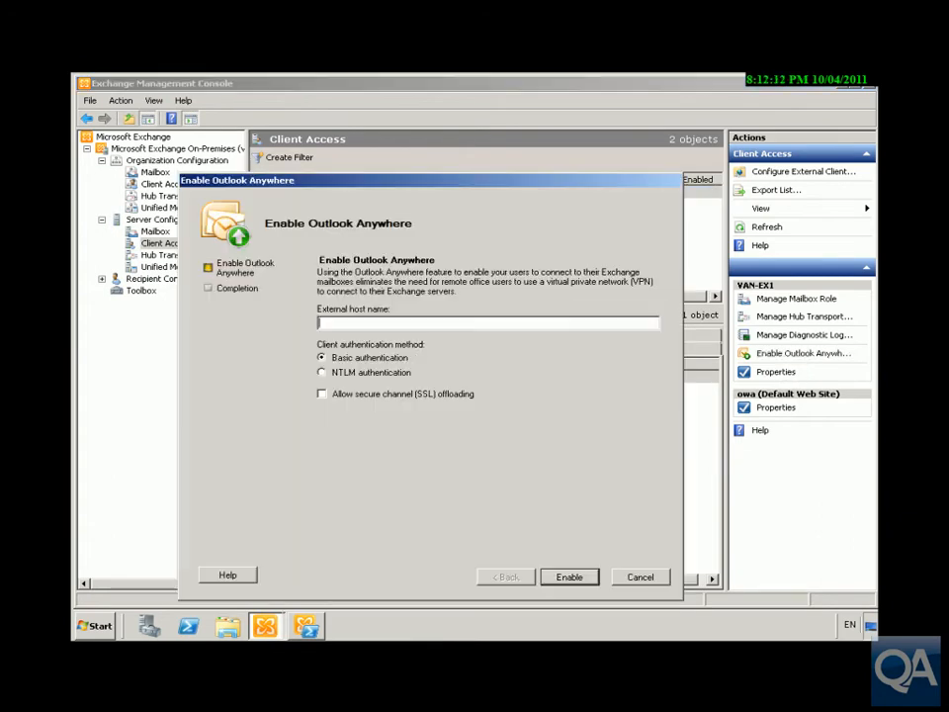
left_click(382, 322)
type("mail.adatum.com")
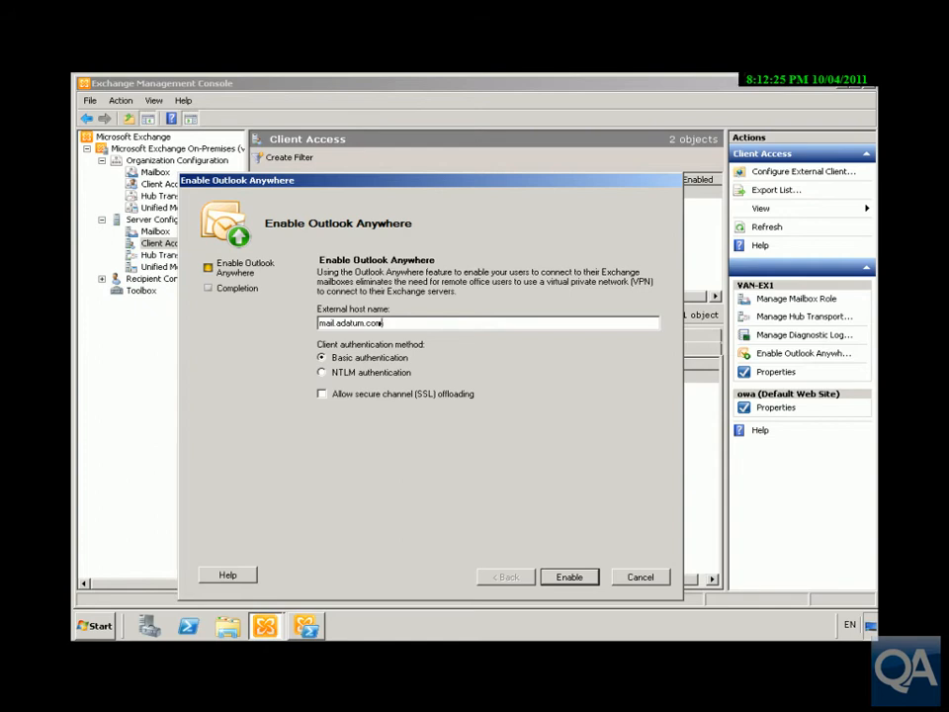
left_click(337, 372)
left_click(569, 576)
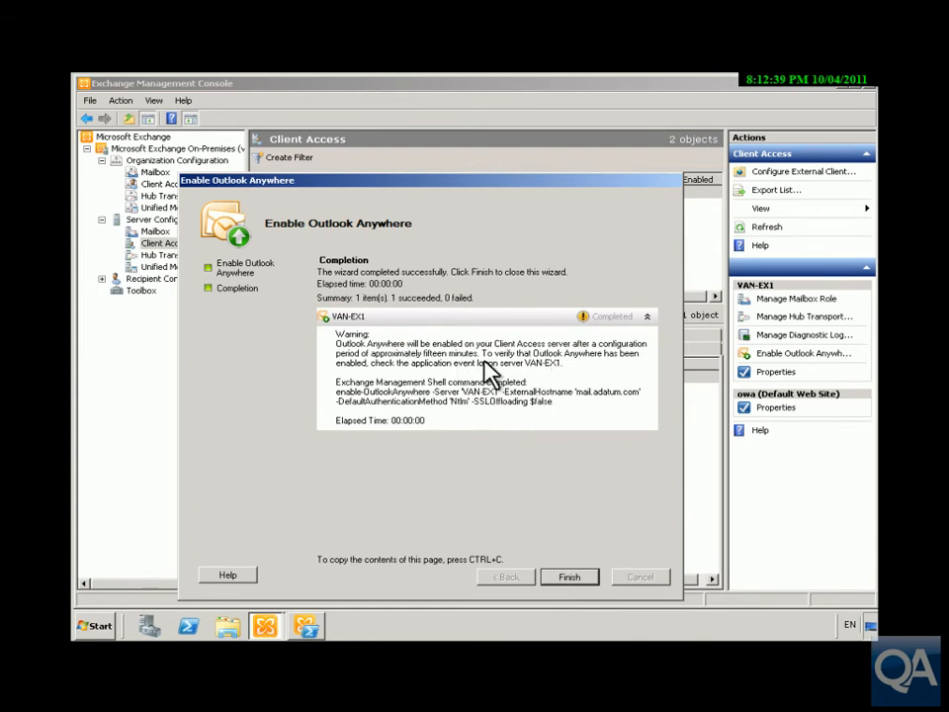
left_click(569, 577)
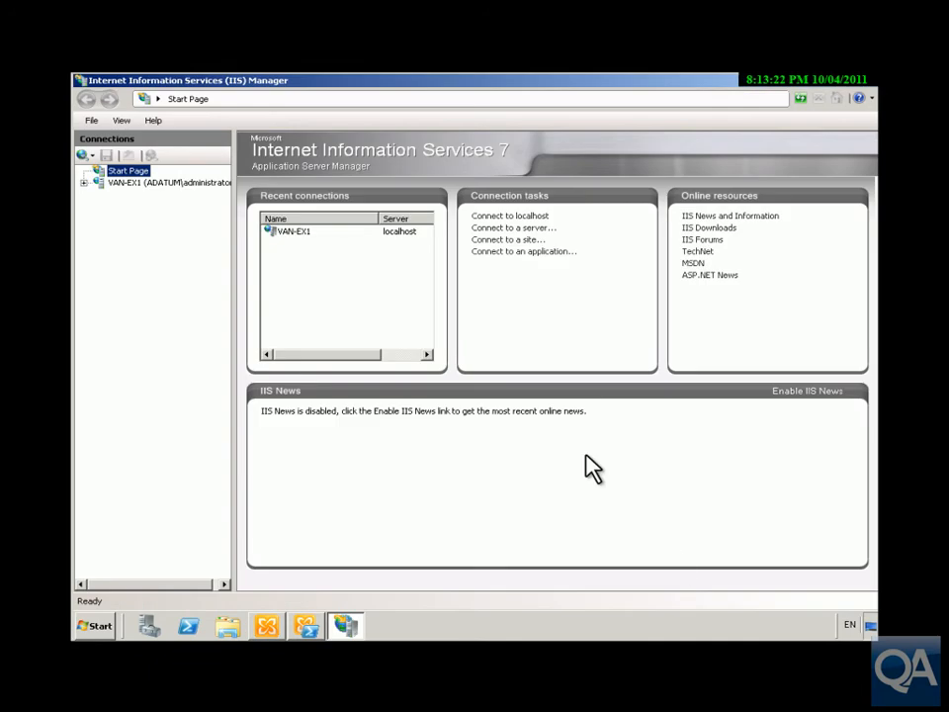
In IIS Manager, examine the SSL settings of the Rpc application under VAN-EX1's Default Web Site
left_click(108, 183)
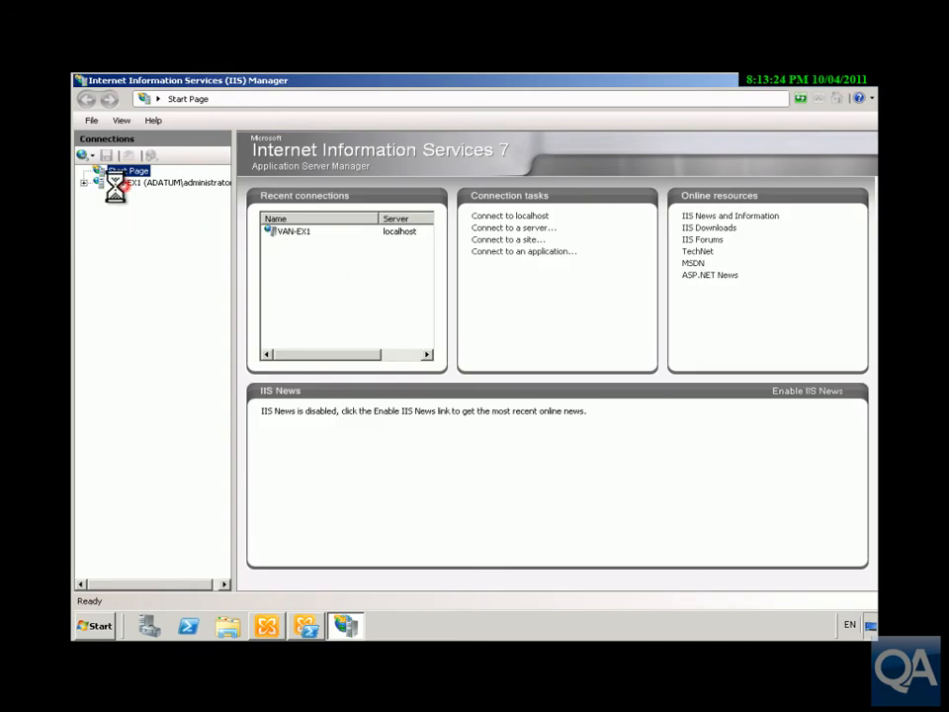
left_click(84, 184)
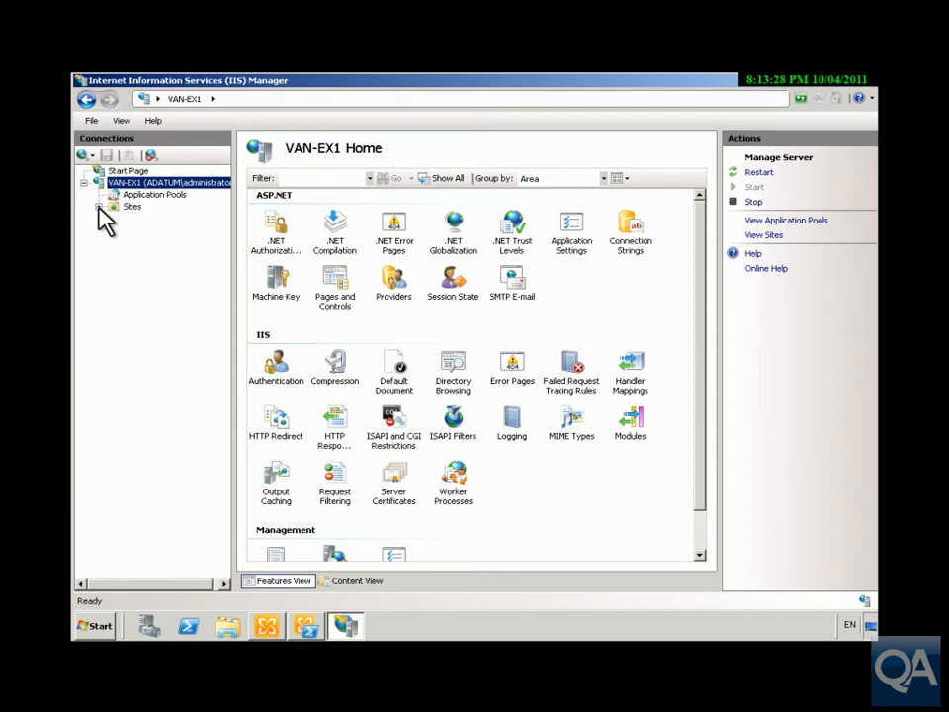
left_click(99, 207)
left_click(113, 219)
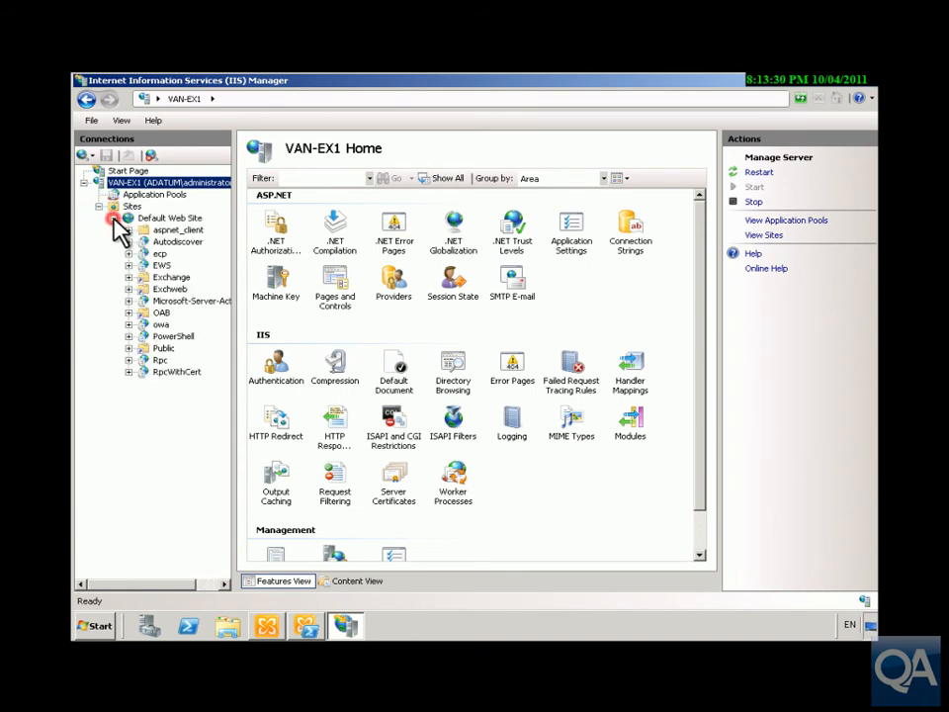
left_click(158, 360)
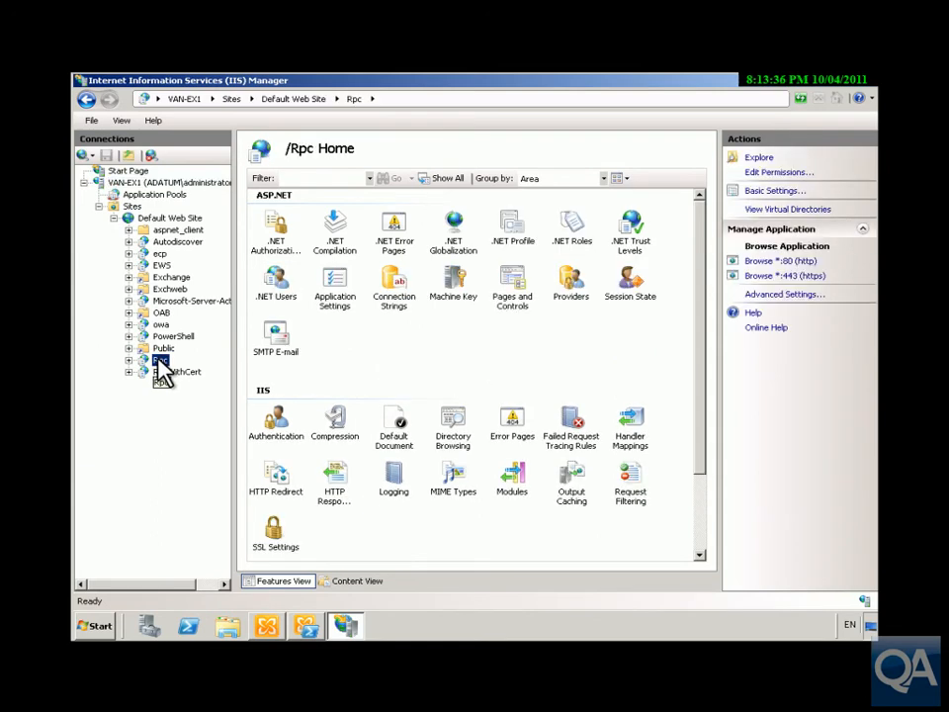
double_click(280, 535)
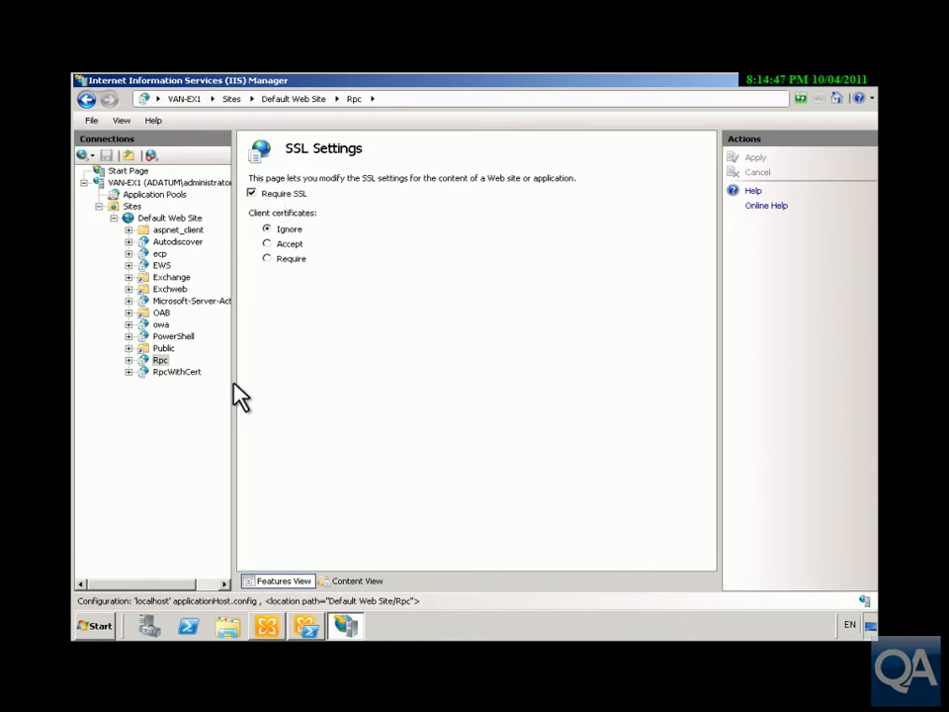
Examine the authentication methods of the Rpc application and close IIS Manager
left_click(166, 361)
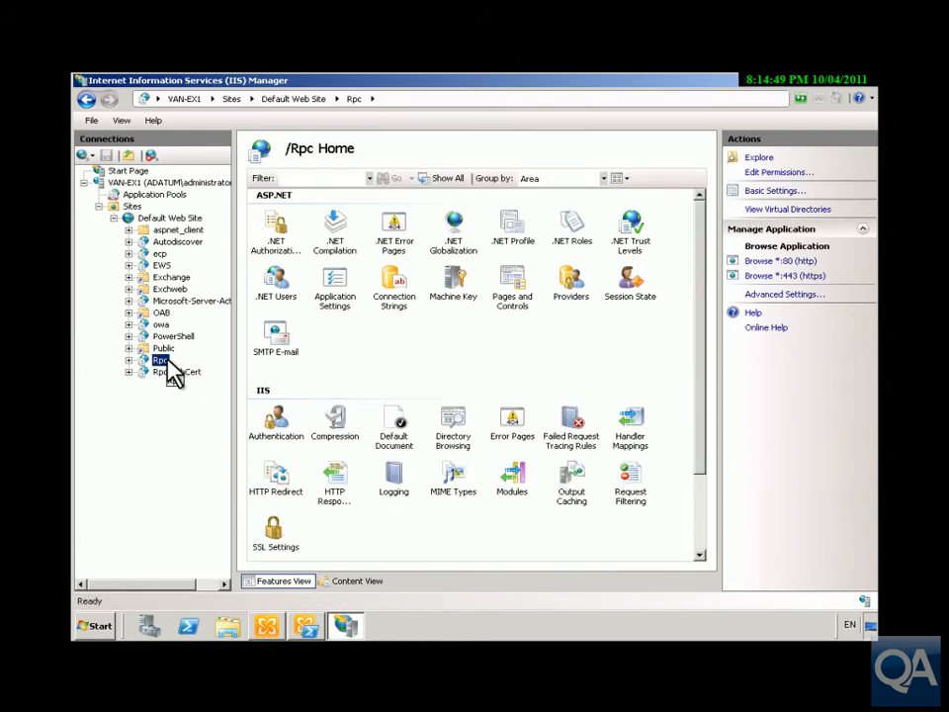
left_click(267, 419)
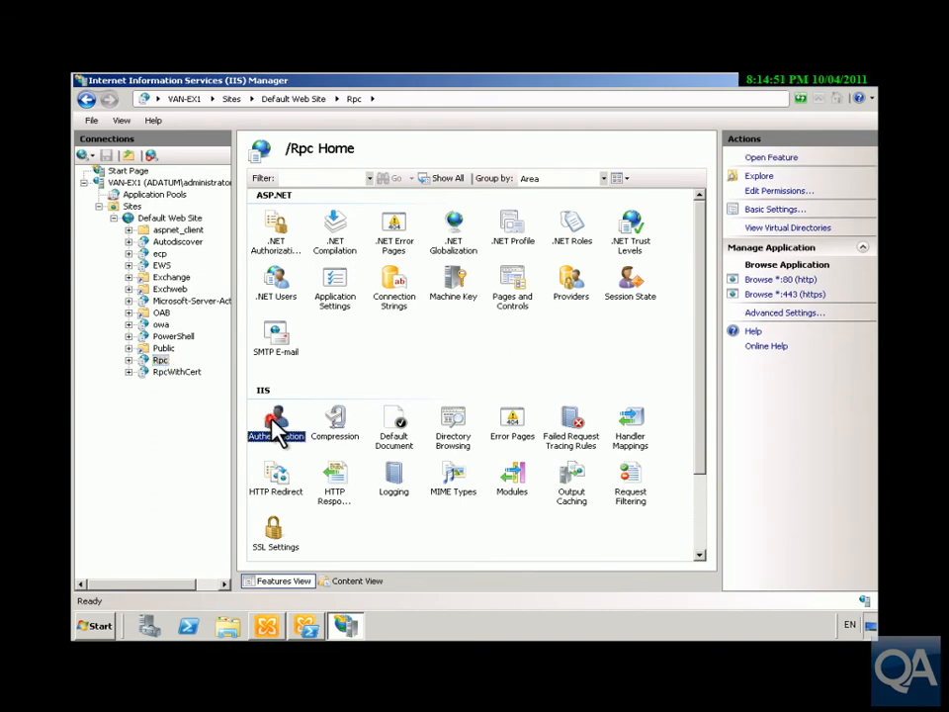
right_click(271, 419)
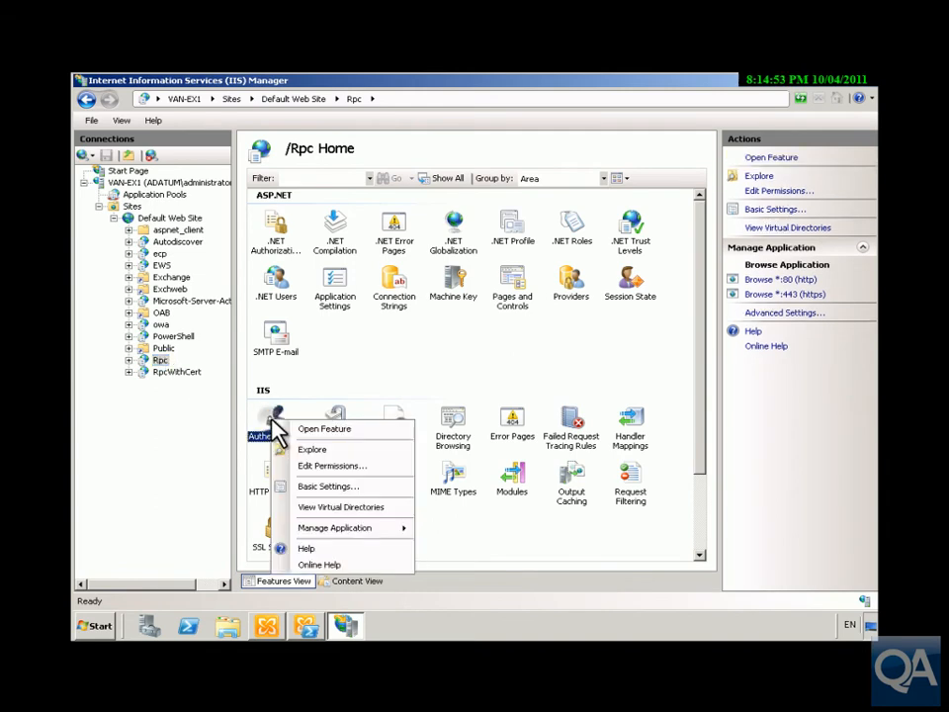
double_click(269, 421)
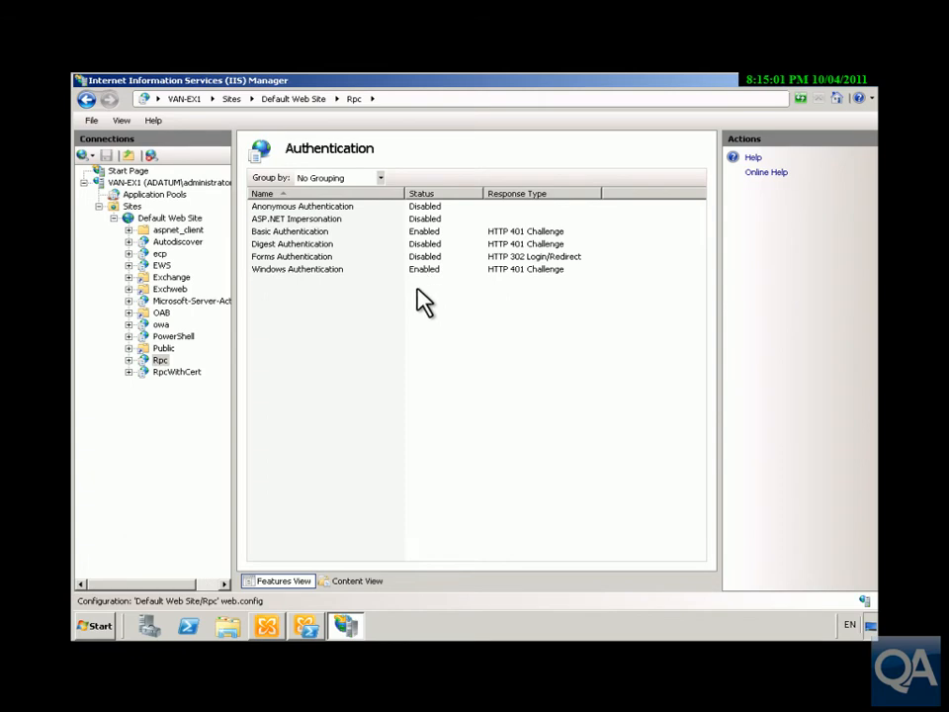
left_click(869, 81)
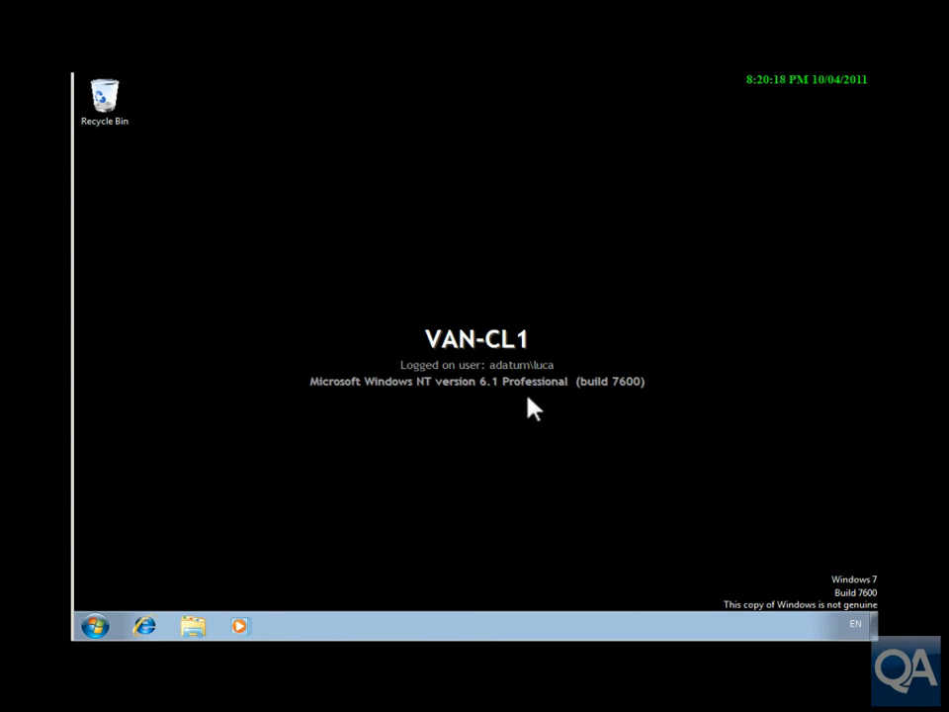
On the VAN-CL1 client, show the Control Panel items as small icons and open the Mail setup for Outlook
left_click(93, 625)
left_click(202, 588)
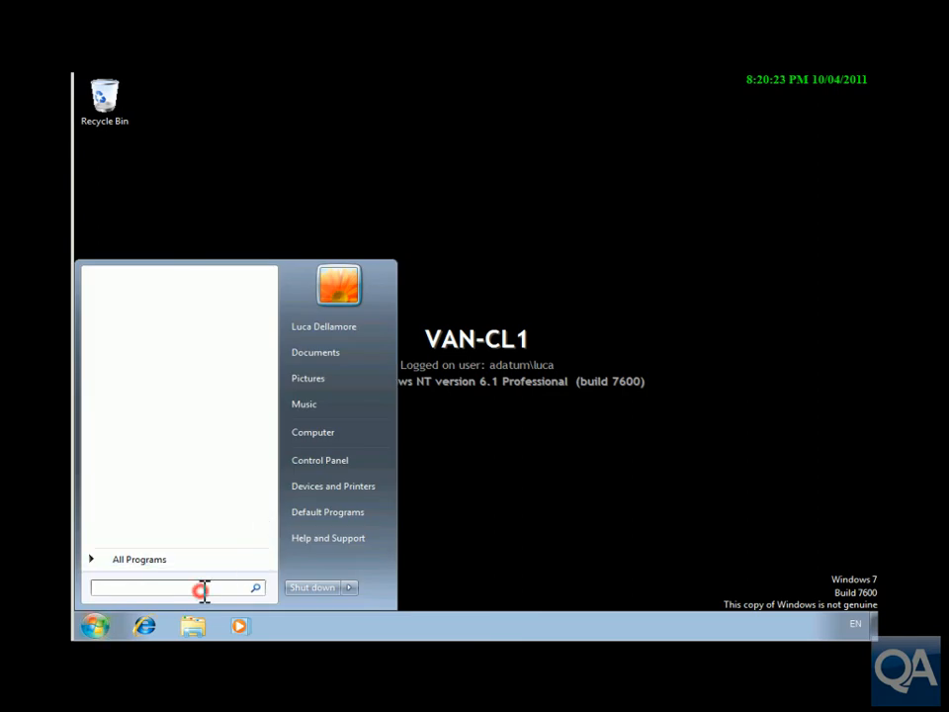
left_click(337, 462)
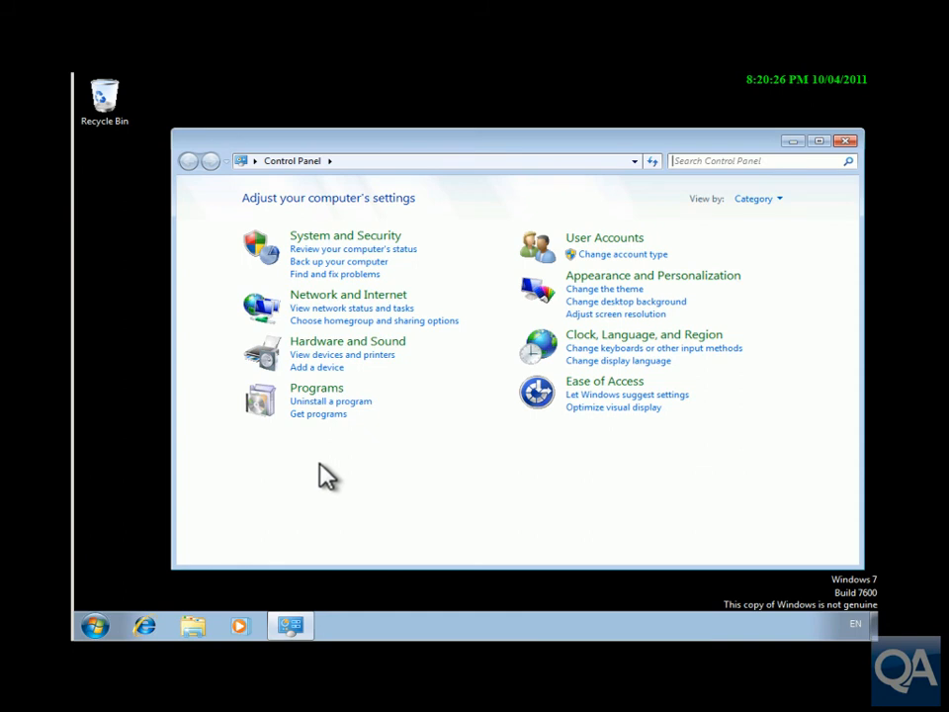
left_click(763, 205)
left_click(773, 257)
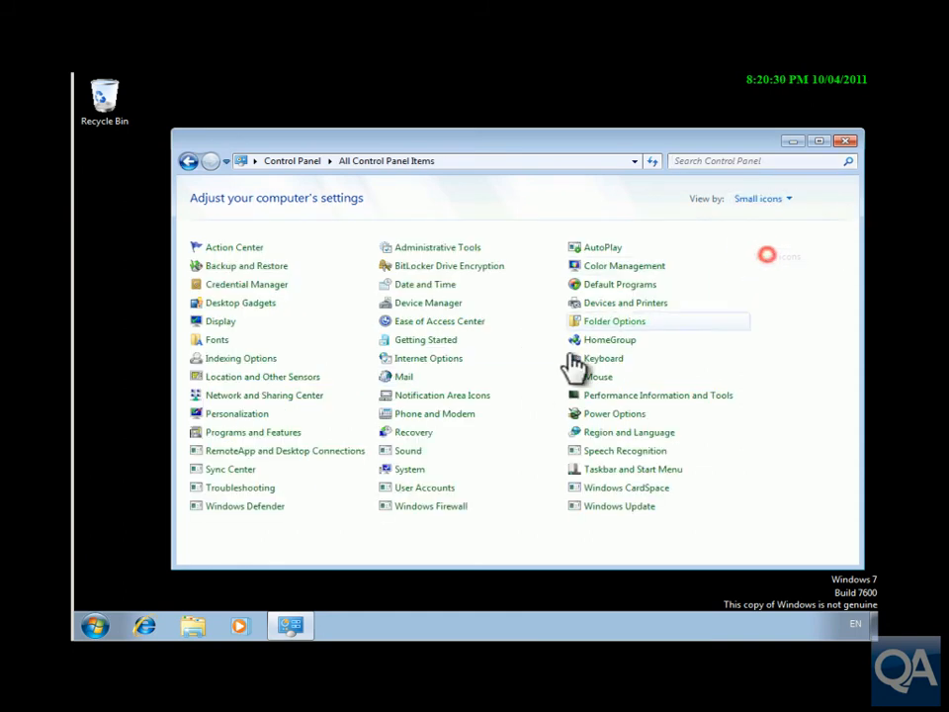
right_click(416, 380)
left_click(452, 391)
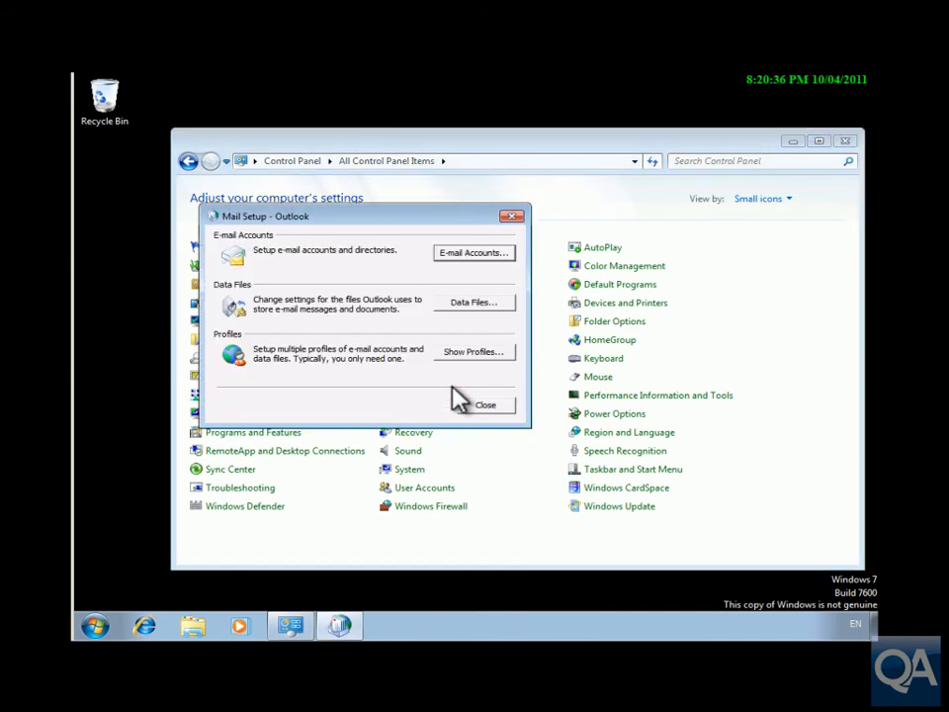
Open the Microsoft Exchange e-mail account for changing and display the connection options in its additional settings
left_click(453, 255)
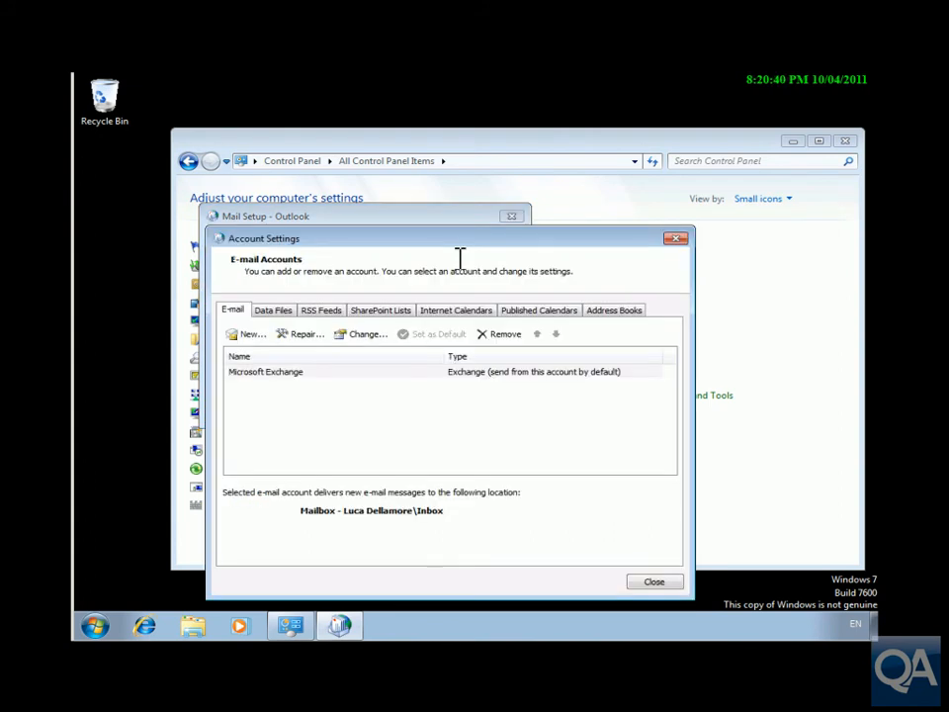
left_click(297, 371)
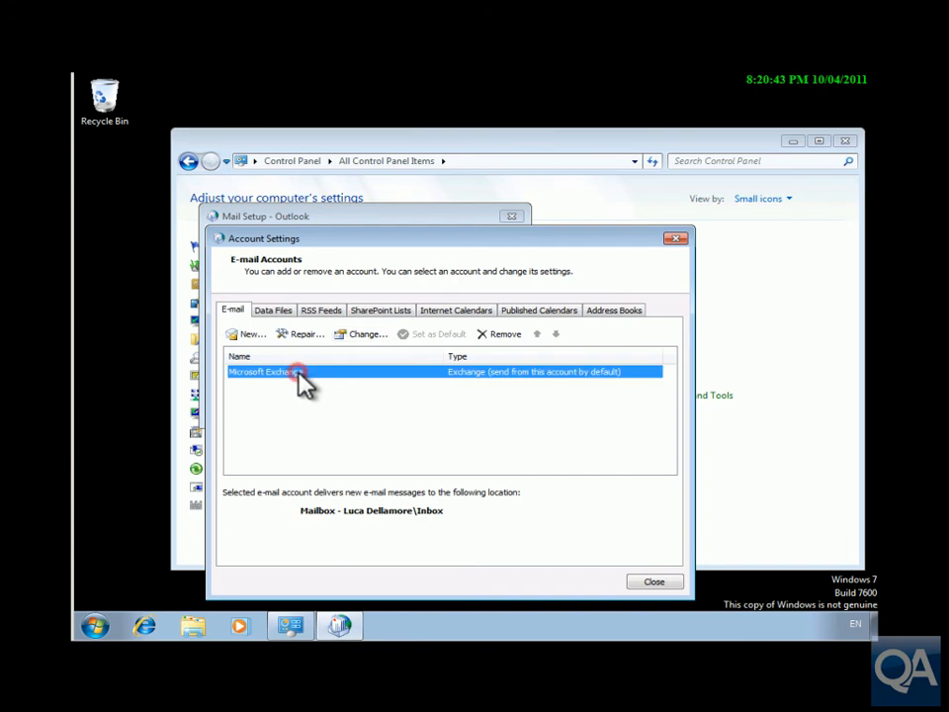
left_click(361, 336)
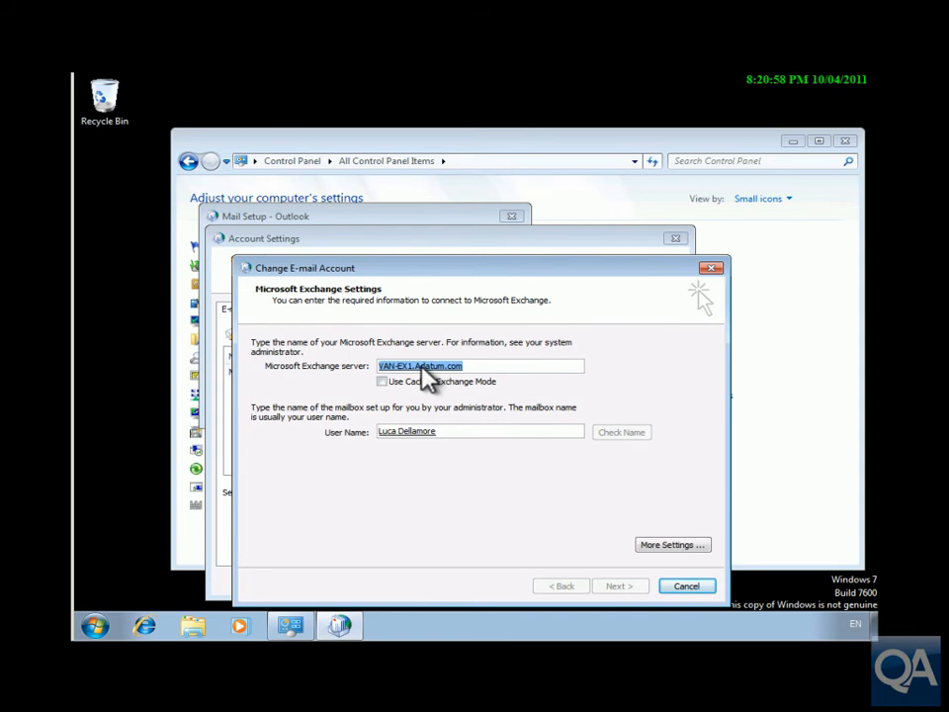
left_click(677, 550)
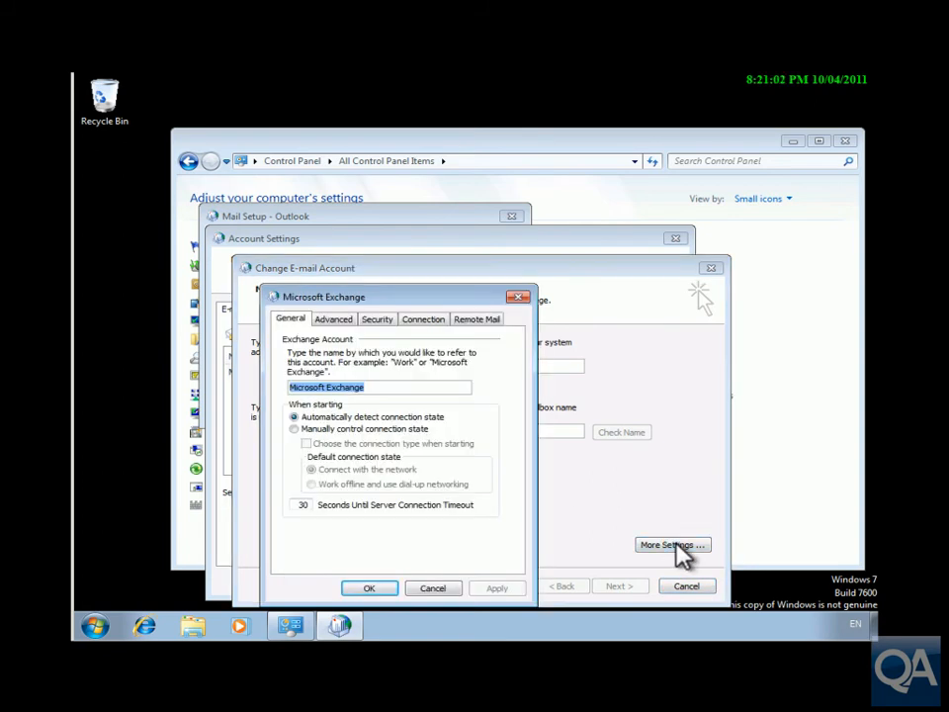
left_click(425, 319)
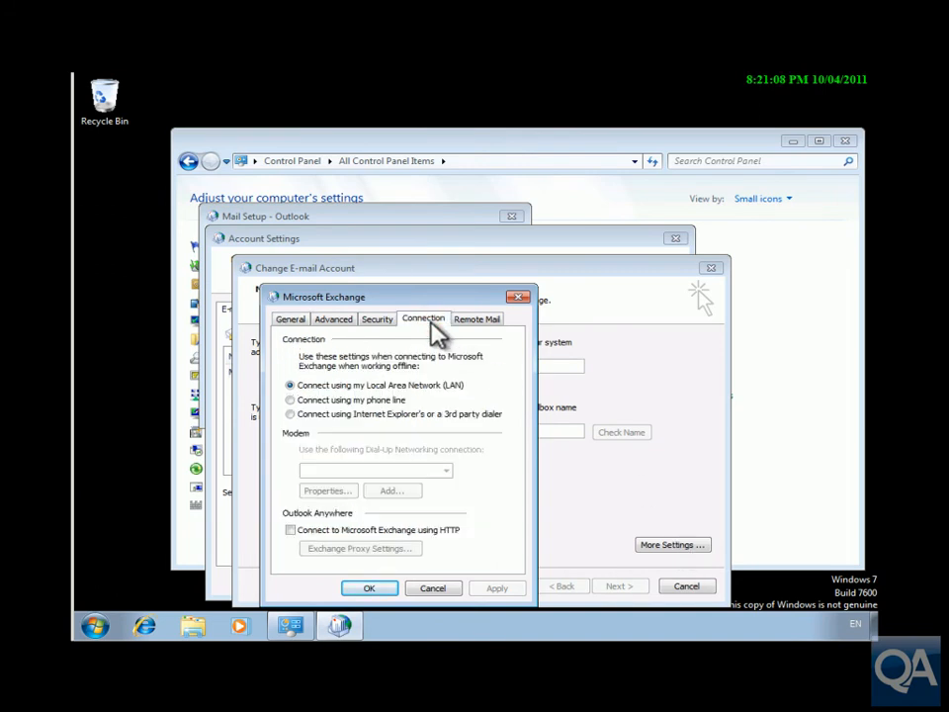
Enable connecting to Exchange using HTTP, with proxy URL VAN-EX1.adatum.com, HTTP first on fast networks as well, and NTLM authentication
left_click(290, 529)
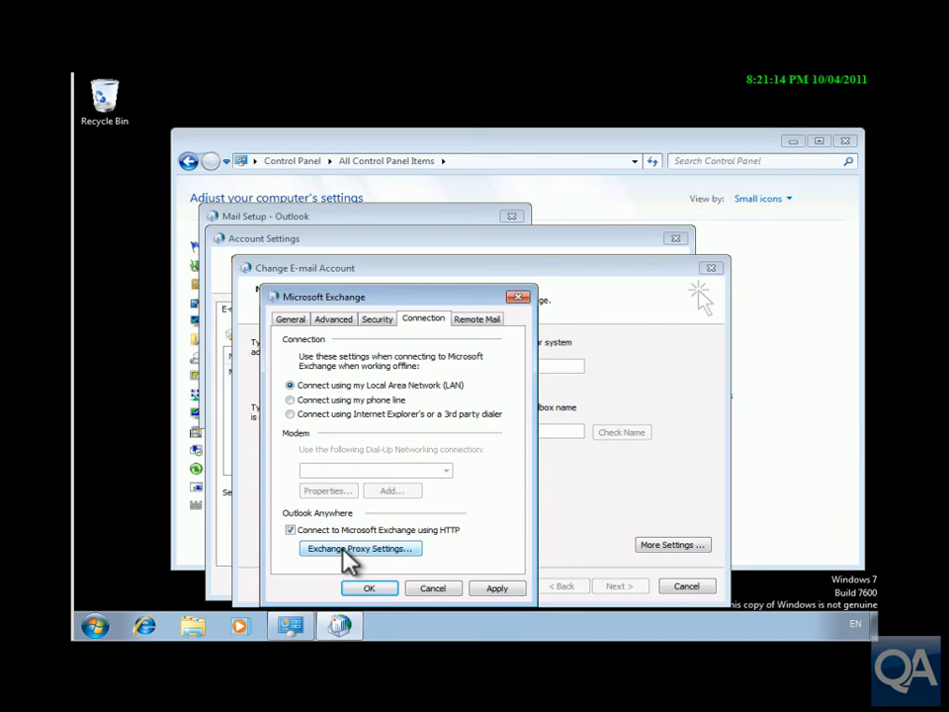
left_click(343, 556)
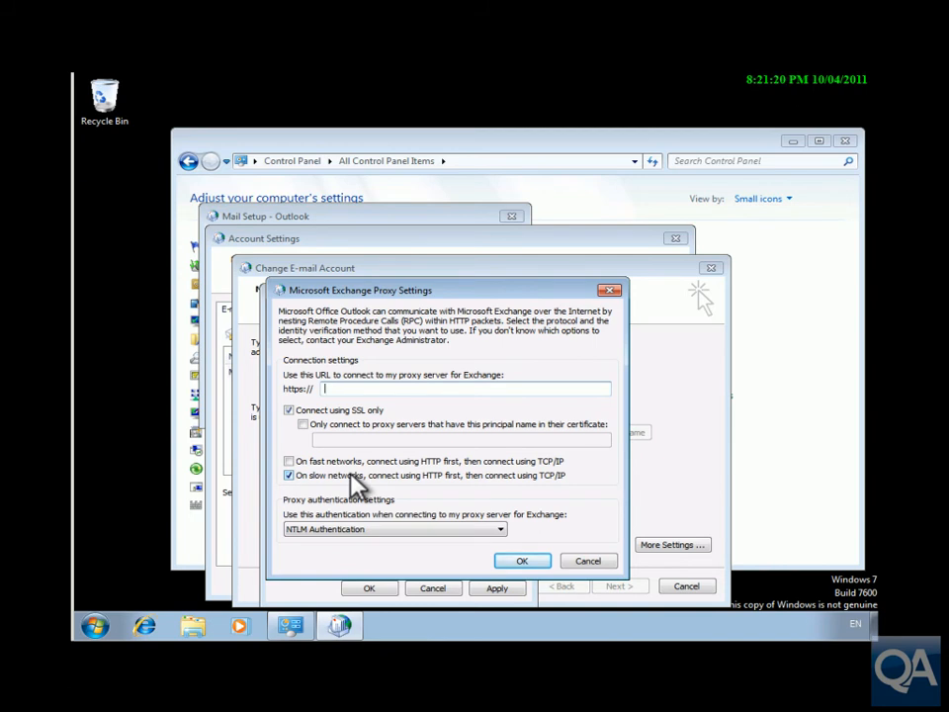
type("VAN-EX1.adatum.com")
left_click(290, 461)
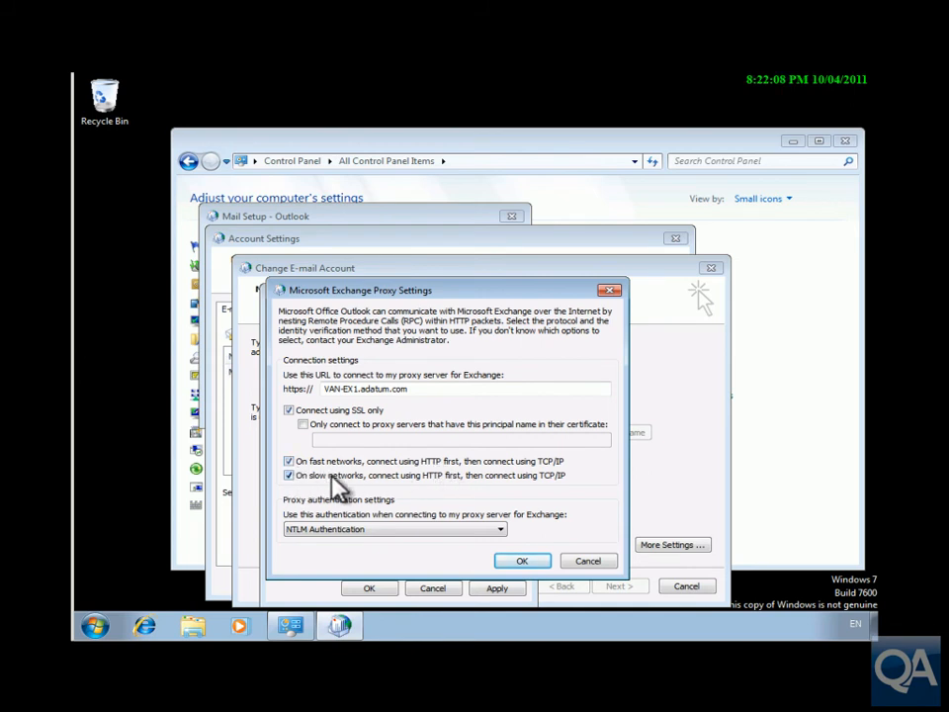
left_click(361, 531)
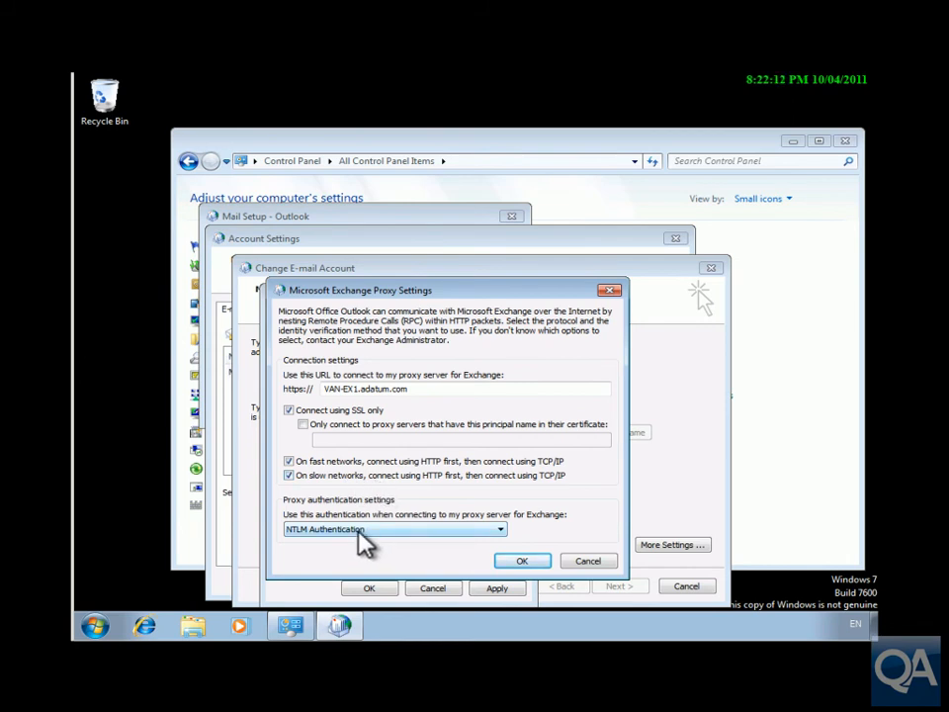
left_click(542, 562)
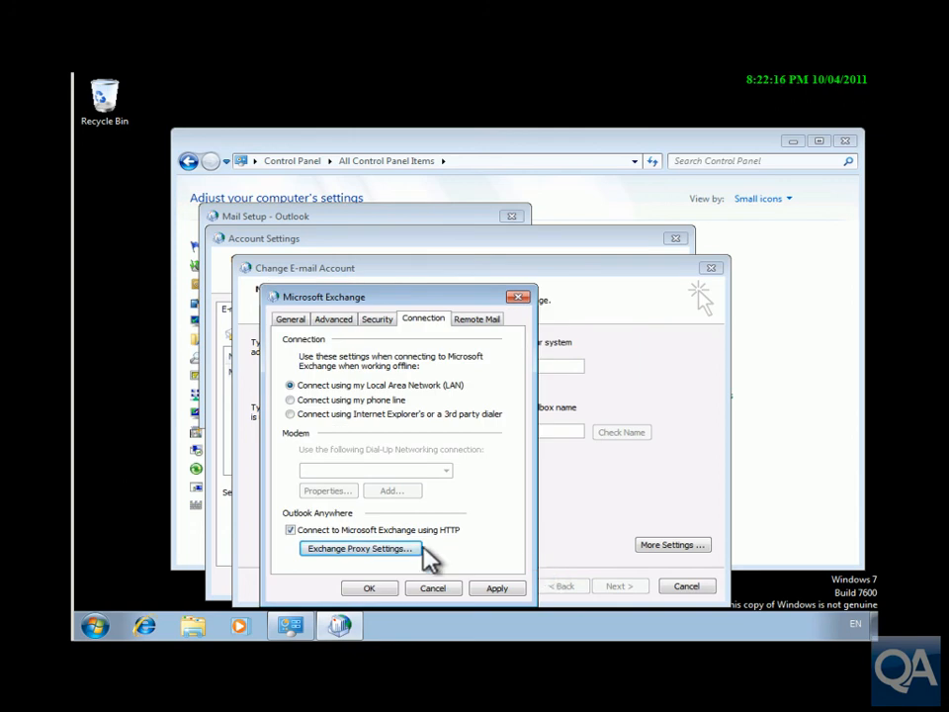
Apply the connection settings, finish changing the e-mail account, and close the mail setup and Control Panel
left_click(386, 587)
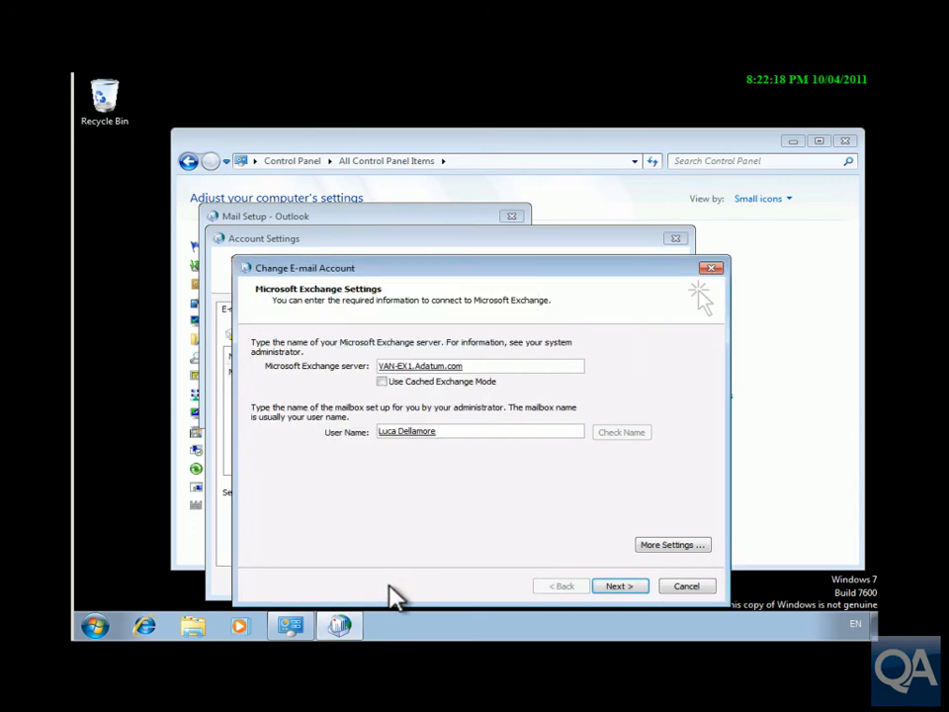
left_click(614, 587)
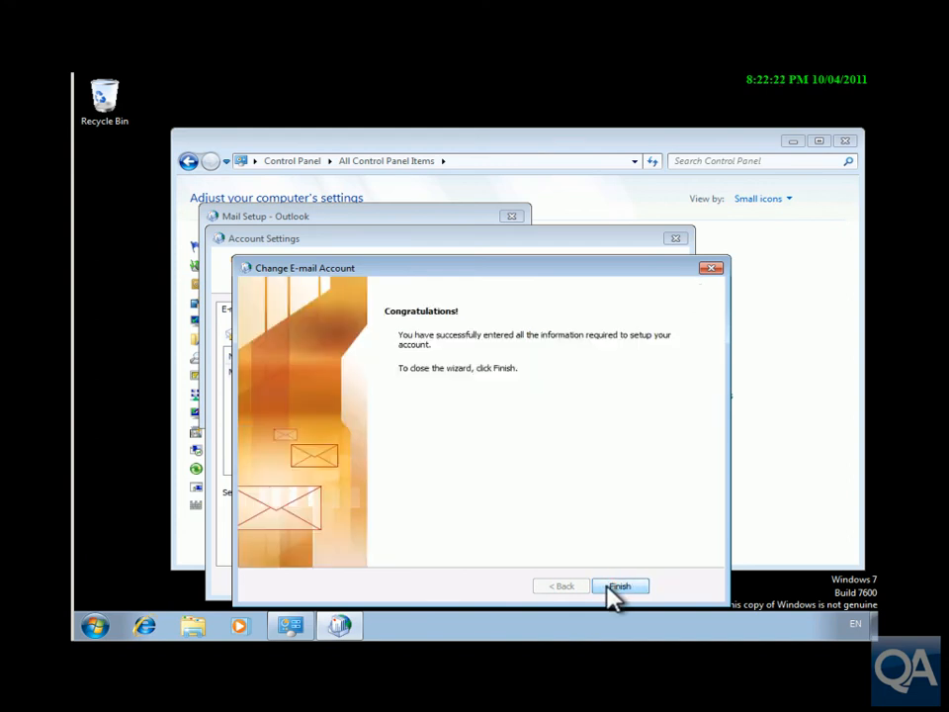
left_click(616, 587)
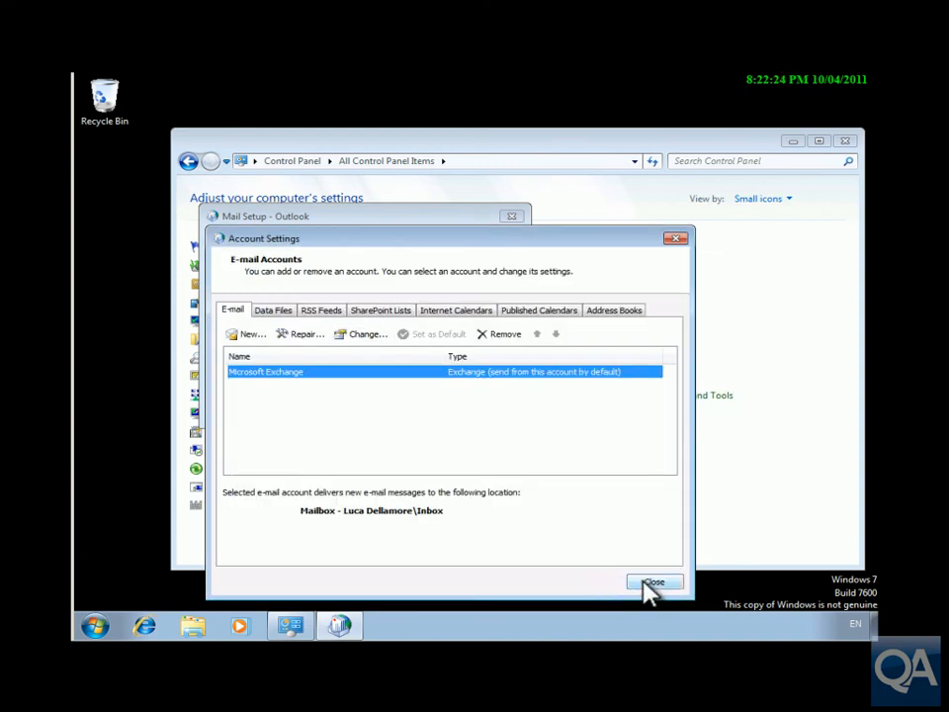
left_click(650, 583)
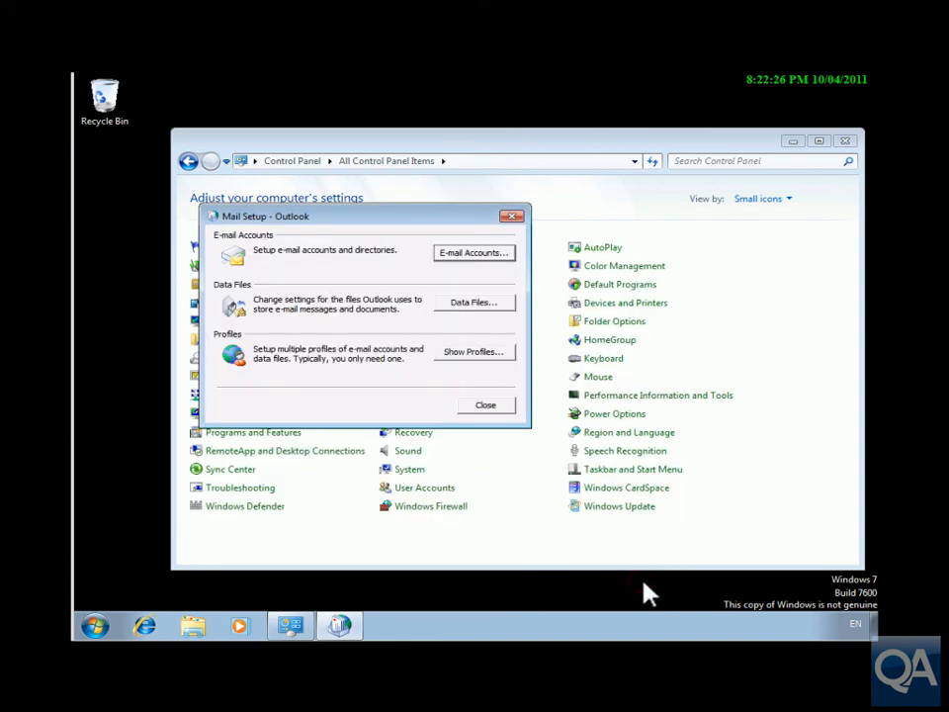
left_click(485, 406)
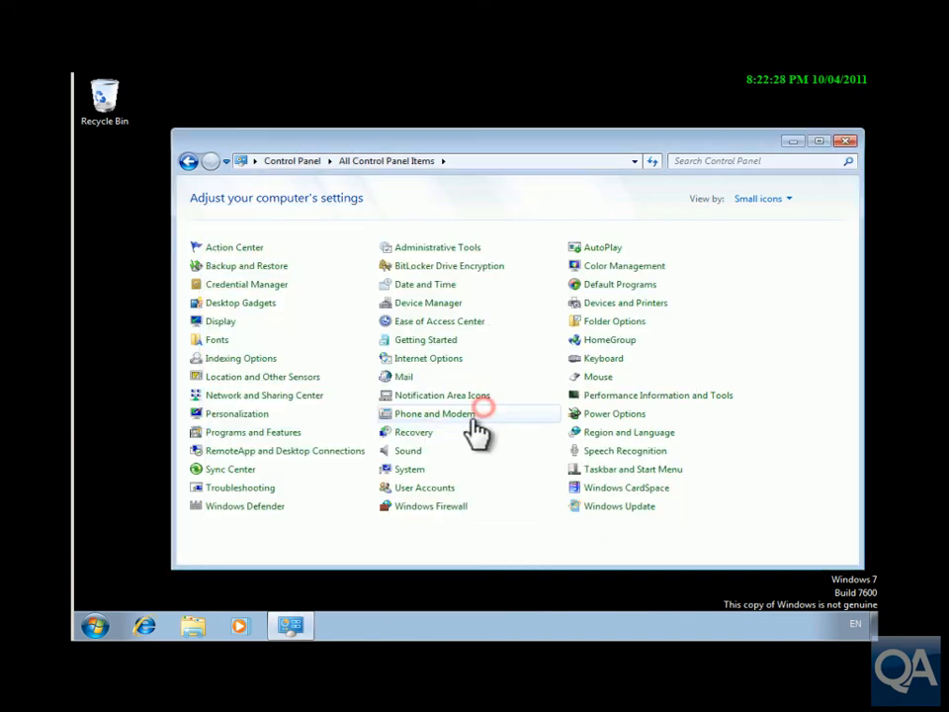
left_click(848, 144)
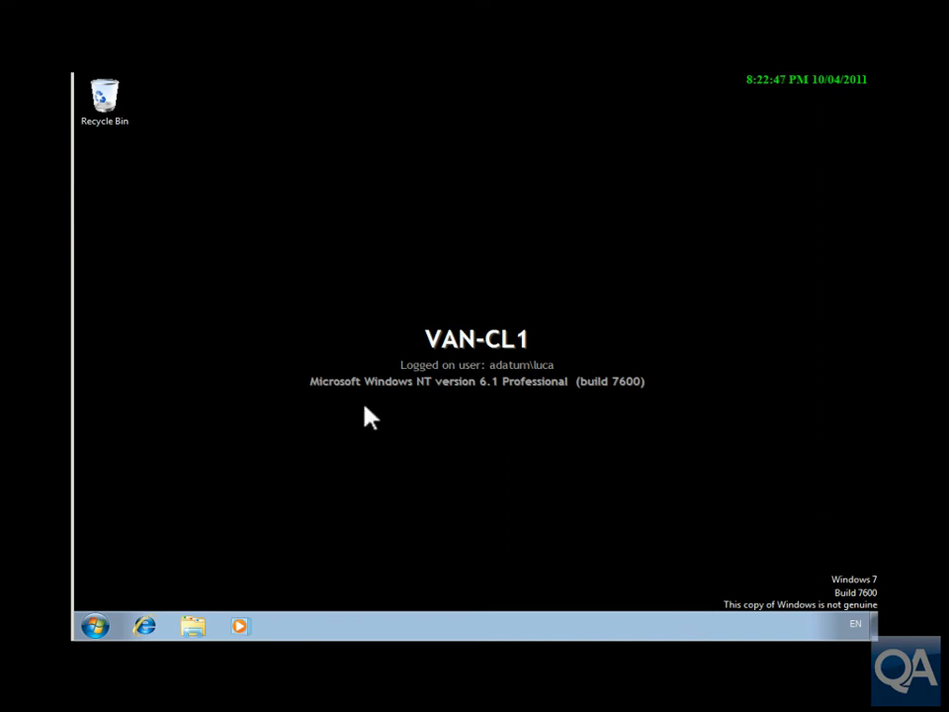
Launch Microsoft Office Outlook 2007 on the VAN-CL1 client
left_click(100, 621)
left_click(205, 556)
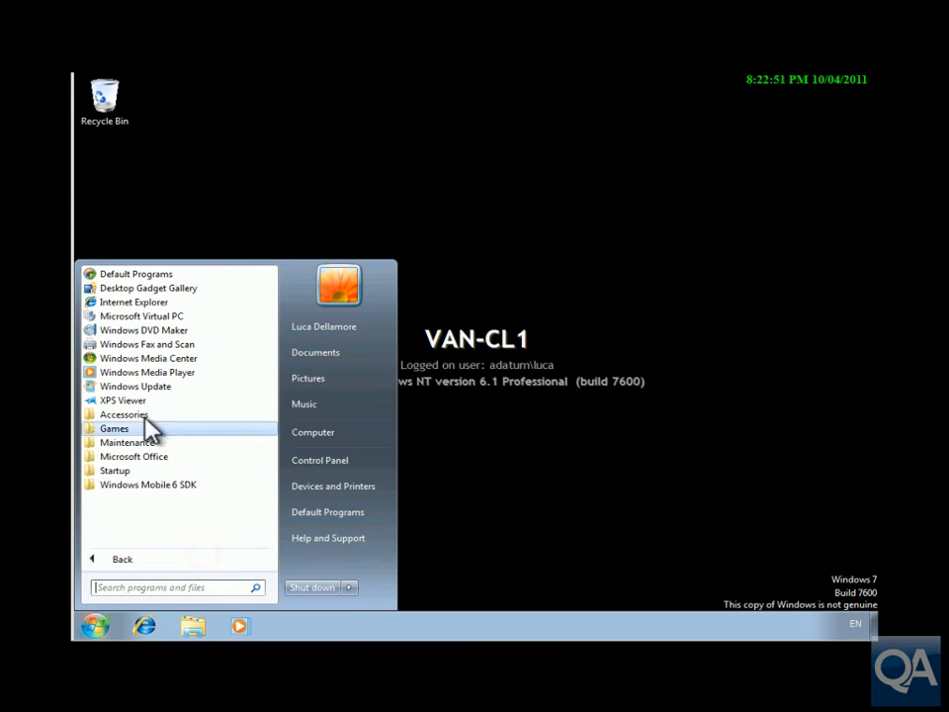
left_click(143, 455)
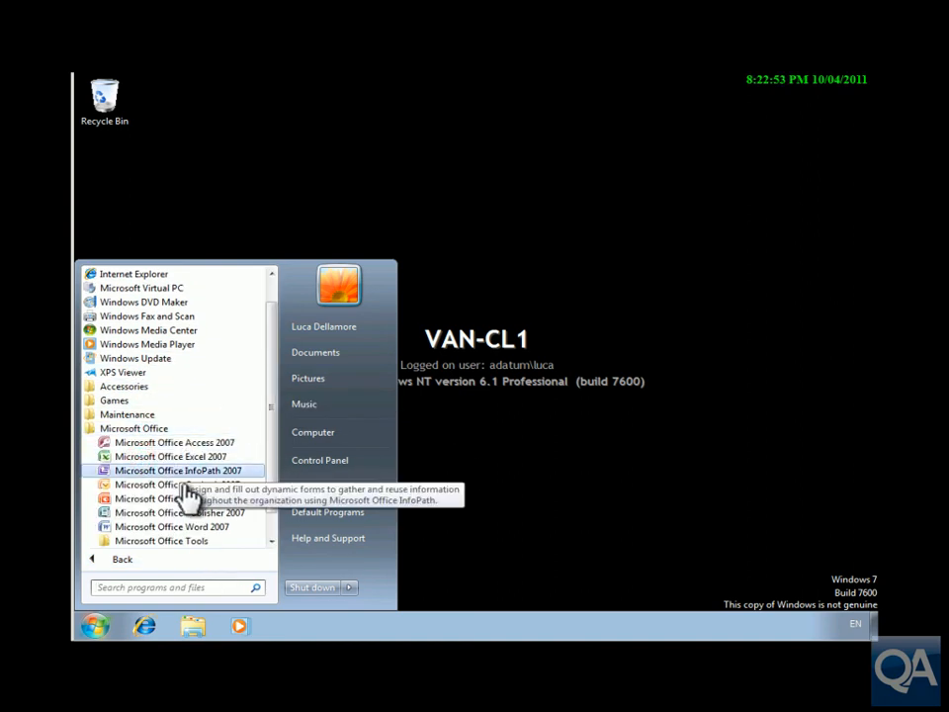
left_click(190, 484)
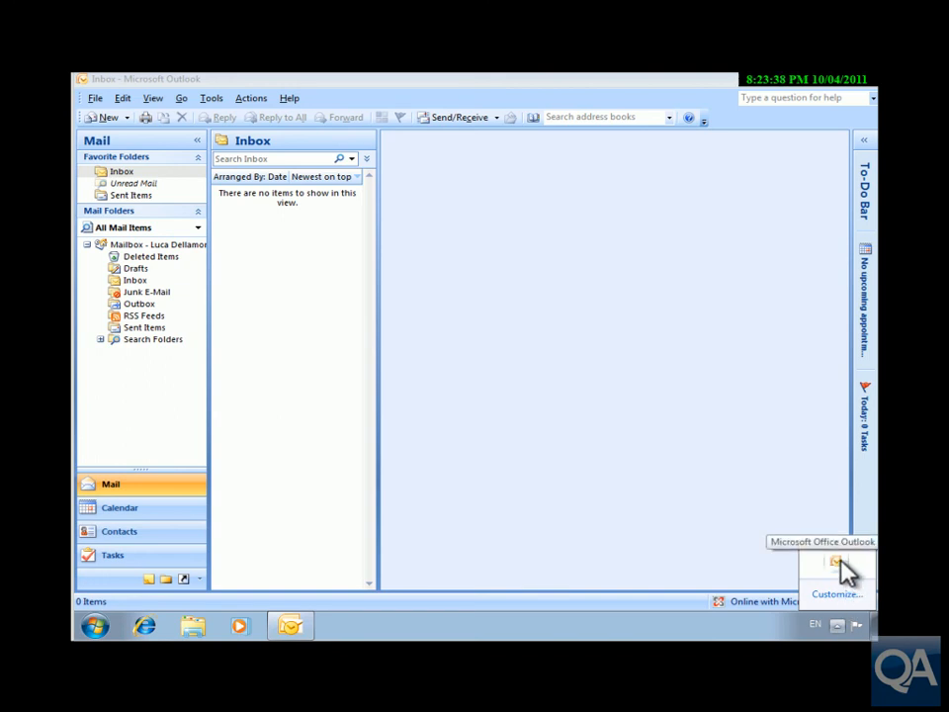
Examine the connection type of each VAN-EX1 session in Outlook's Exchange connection status, then close it
right_click(840, 567)
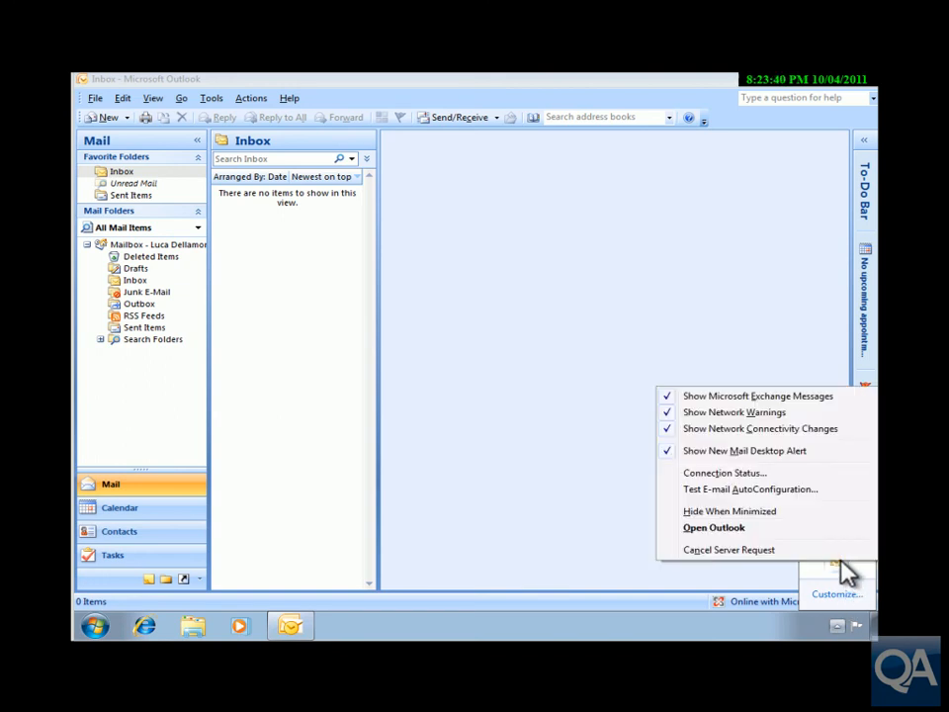
left_click(754, 473)
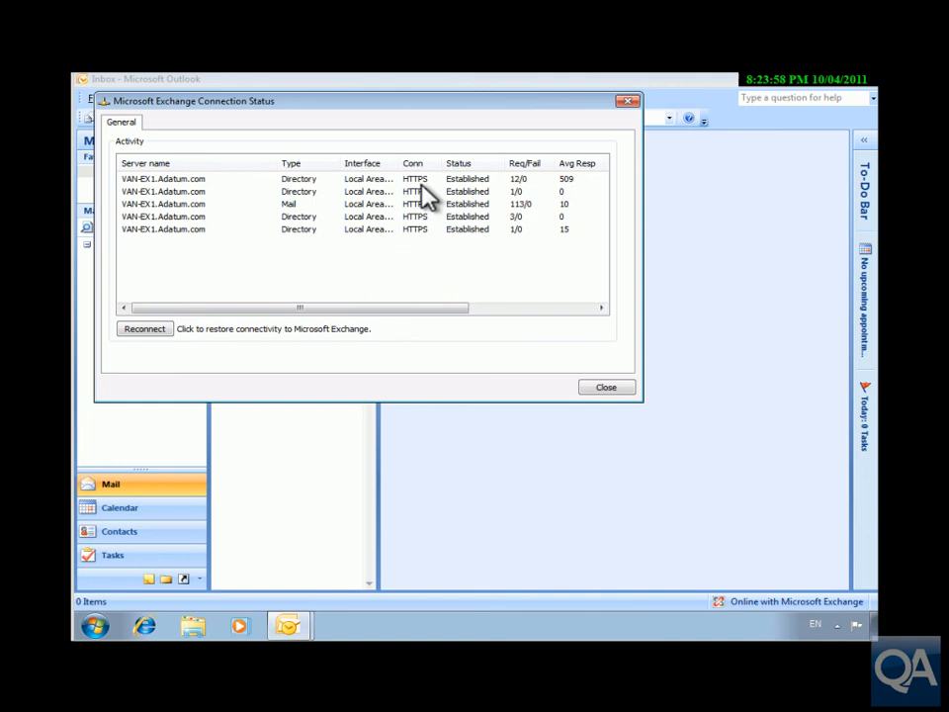
left_click(603, 388)
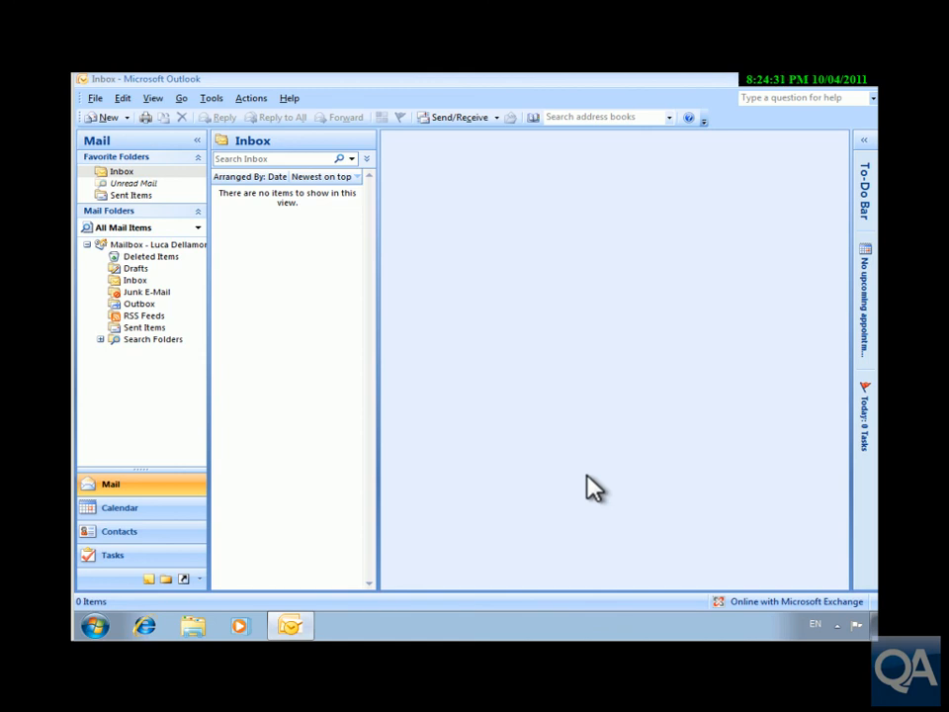
Run Outlook's e-mail autoconfiguration test with only AutoDiscover enabled, and examine the Exchange RPC and Exchange HTTP settings in the results
left_click(837, 624)
right_click(841, 561)
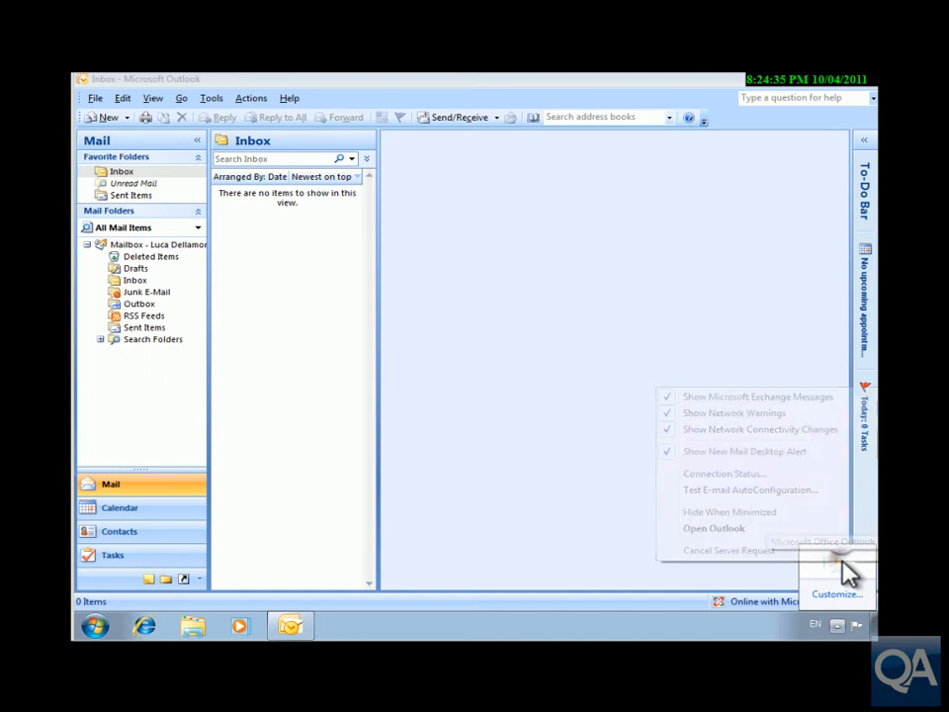
left_click(733, 489)
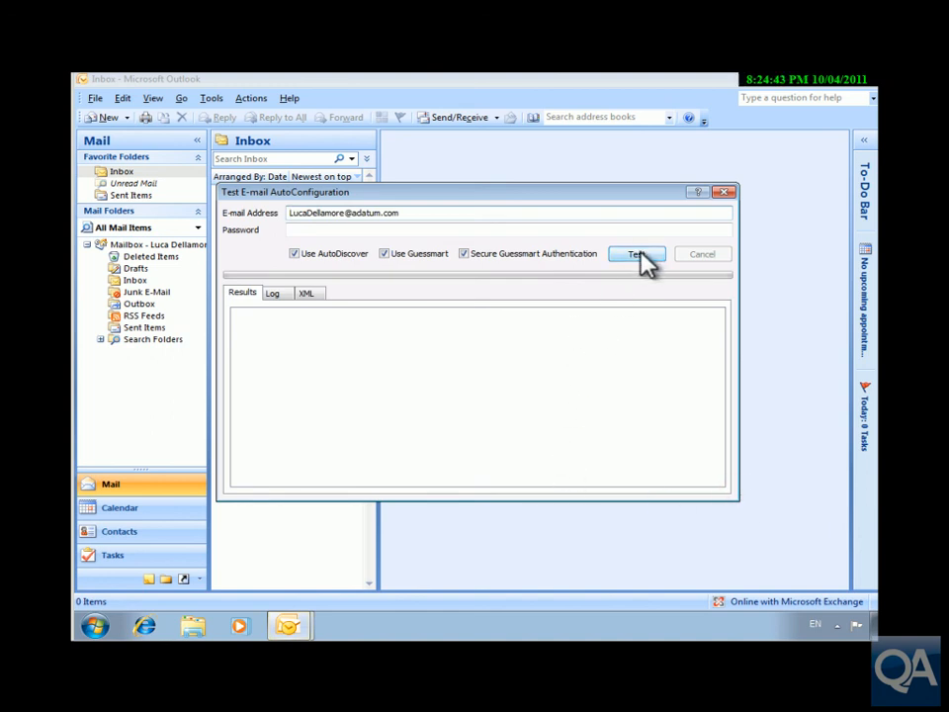
left_click(385, 253)
left_click(464, 254)
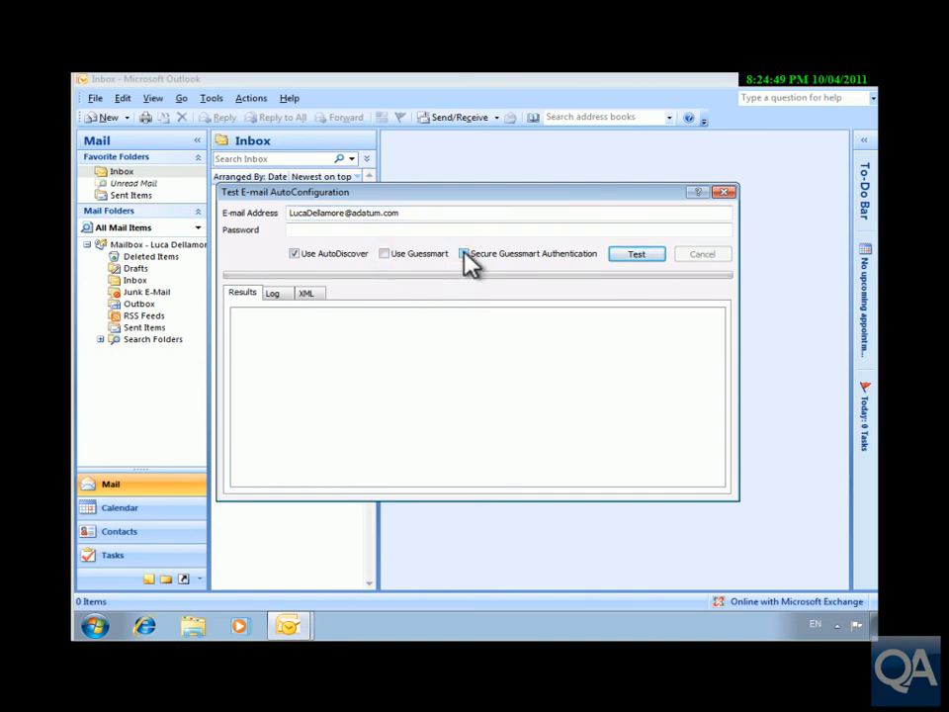
left_click(630, 254)
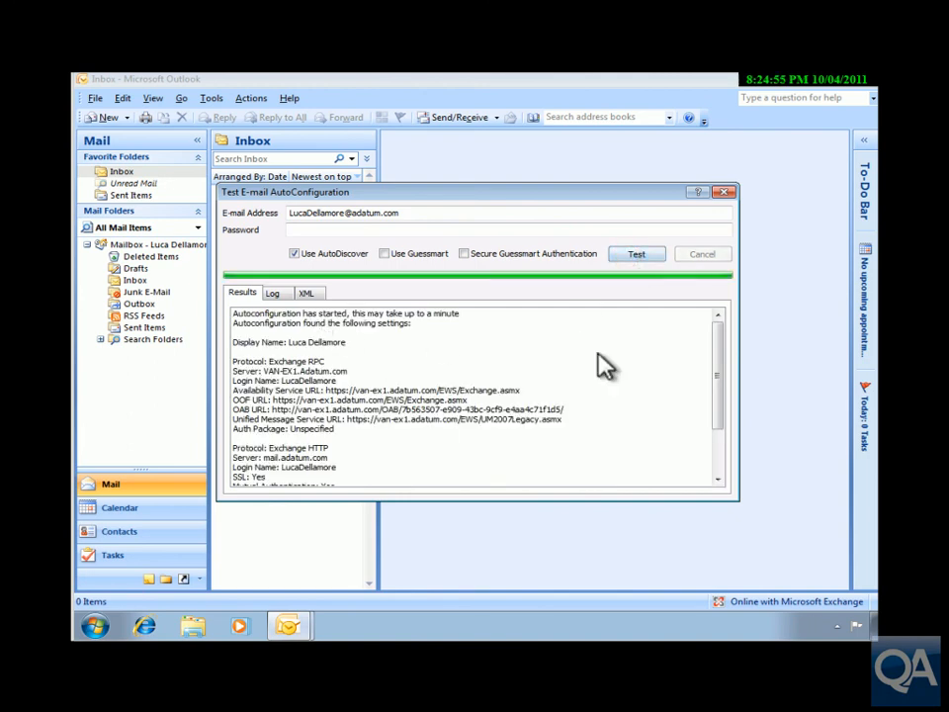
left_click_drag(720, 371, 720, 425)
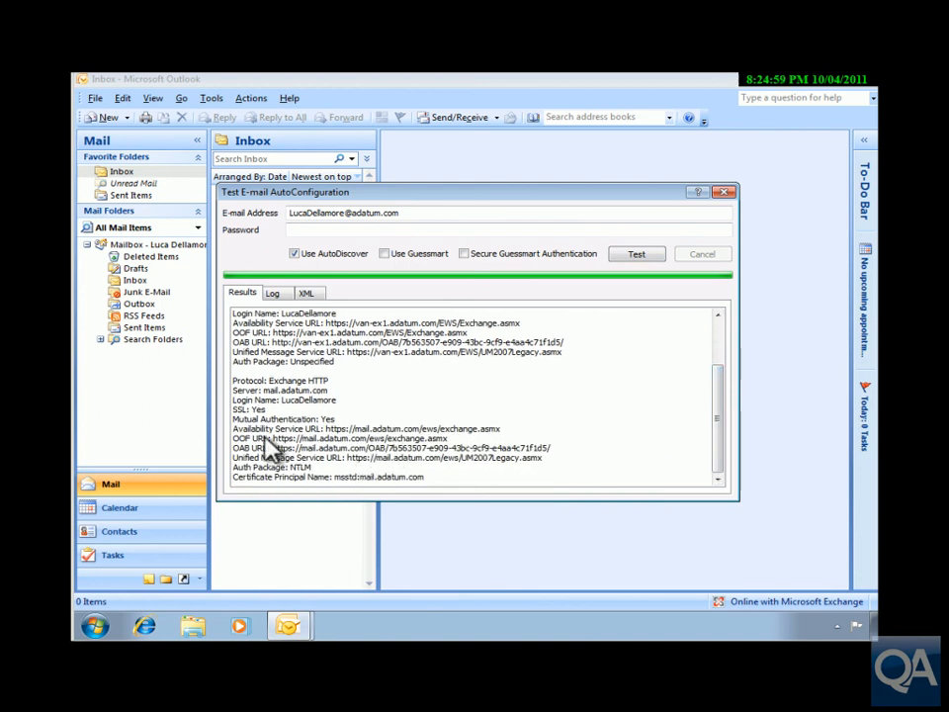